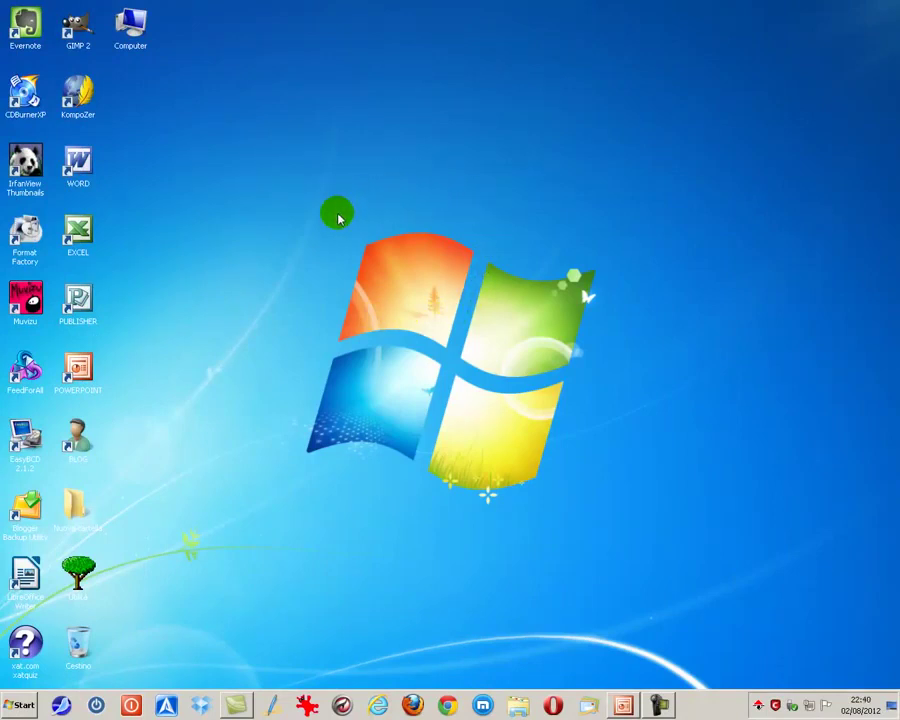
- Open the desktop personalization settings, apply the Windows classico theme, and minimize the window to view the desktop
right_click(338, 218)
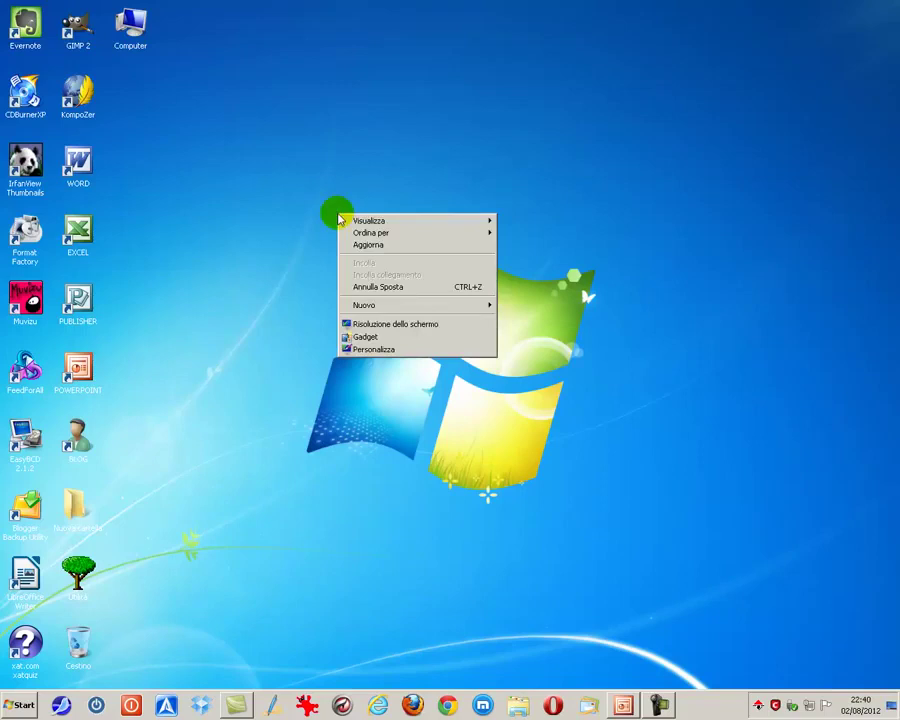
click(378, 352)
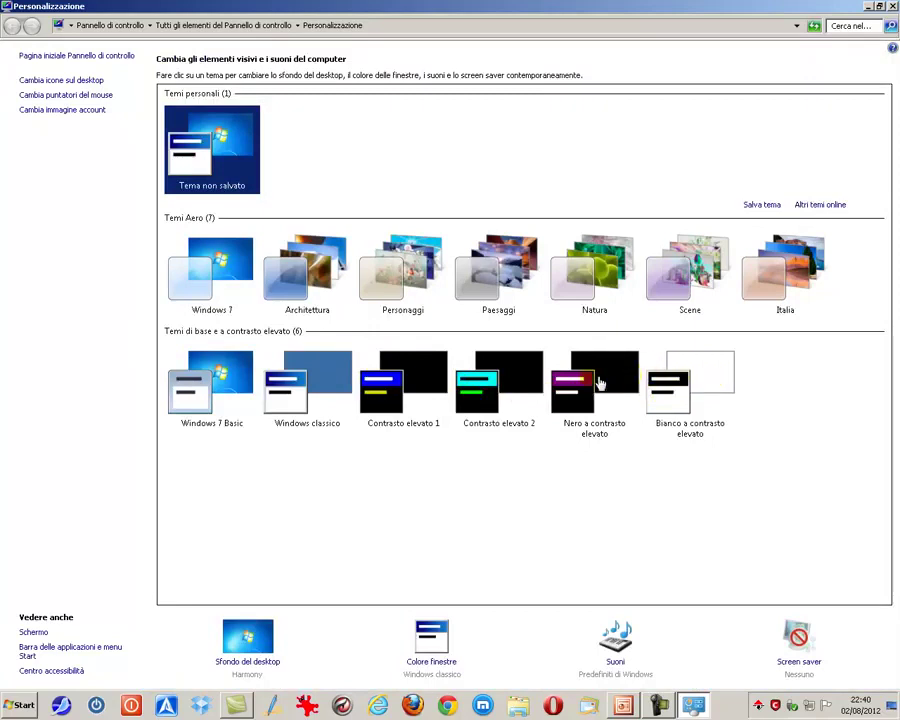
click(322, 375)
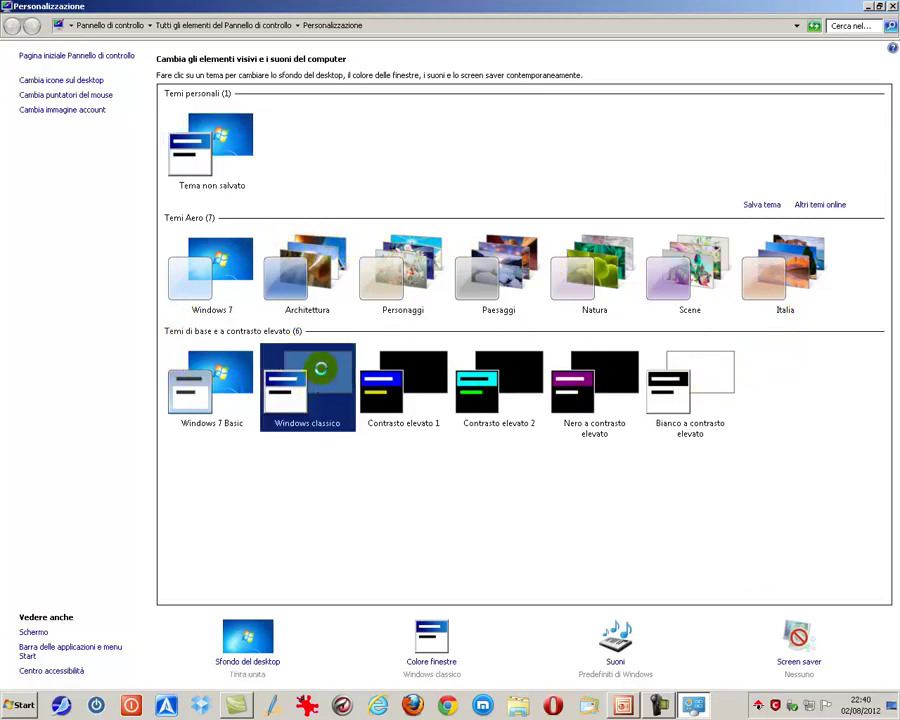
click(866, 6)
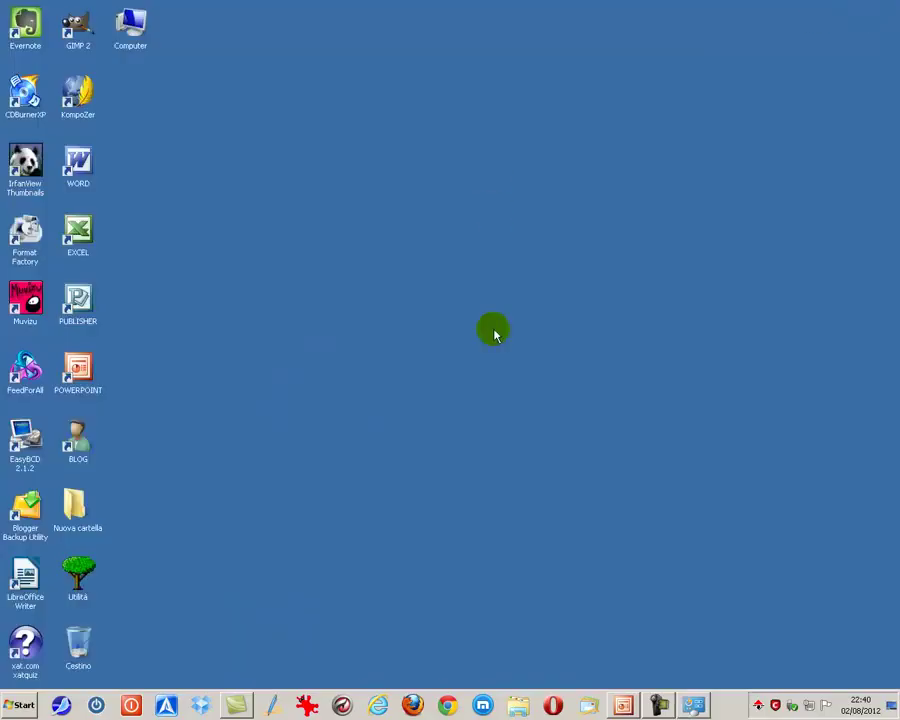
- Return to the personalization settings, apply the Architettura Aero theme, and show the desktop
click(693, 705)
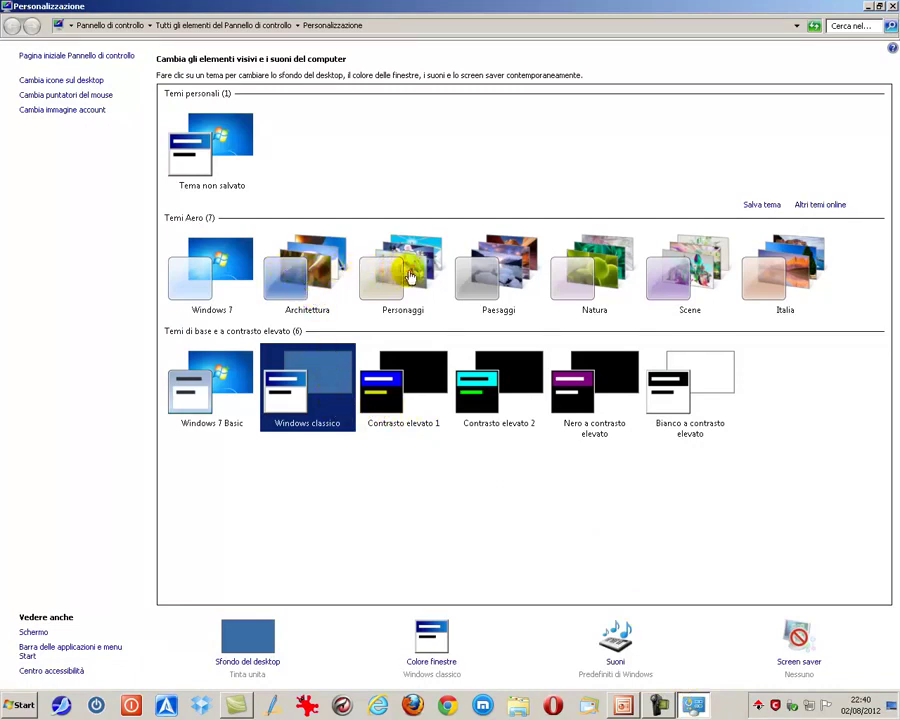
click(304, 272)
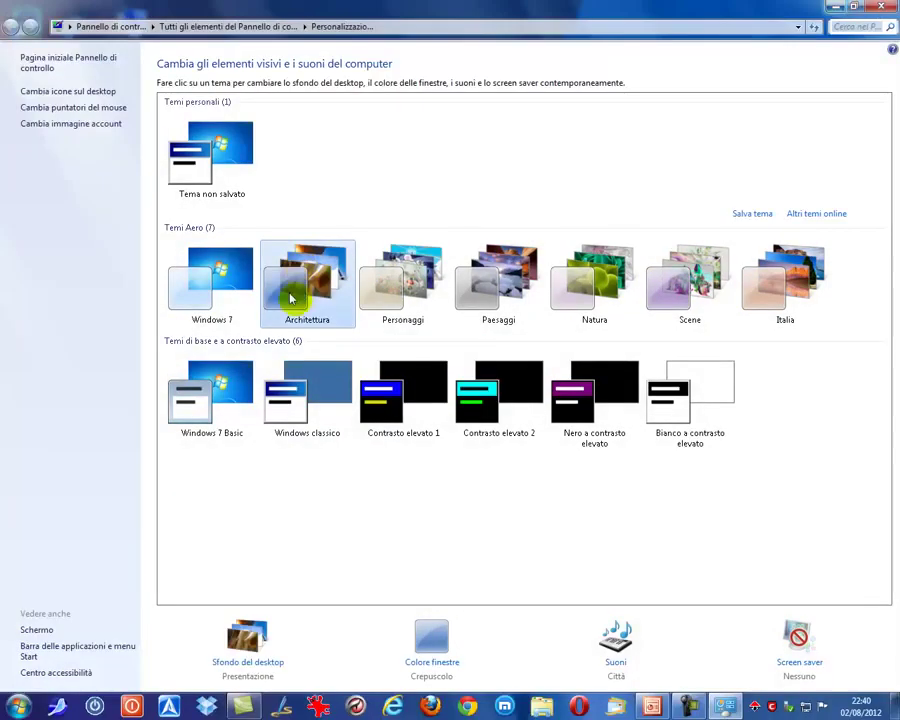
click(824, 8)
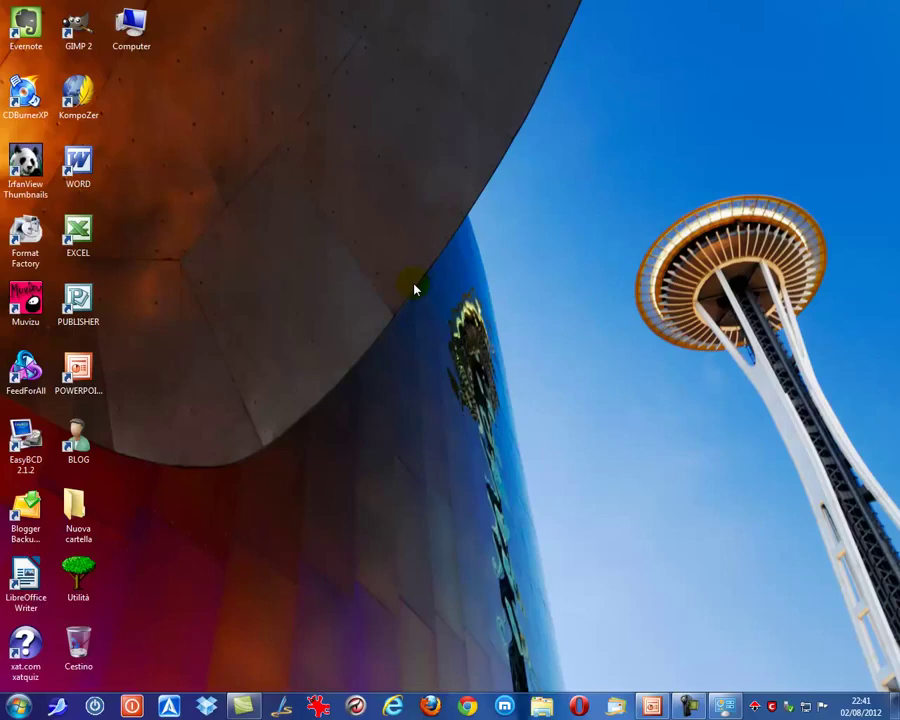
- Restore the personalization window, apply the Natura Aero theme, and minimize the window to view the desktop
mouse_move(723, 707)
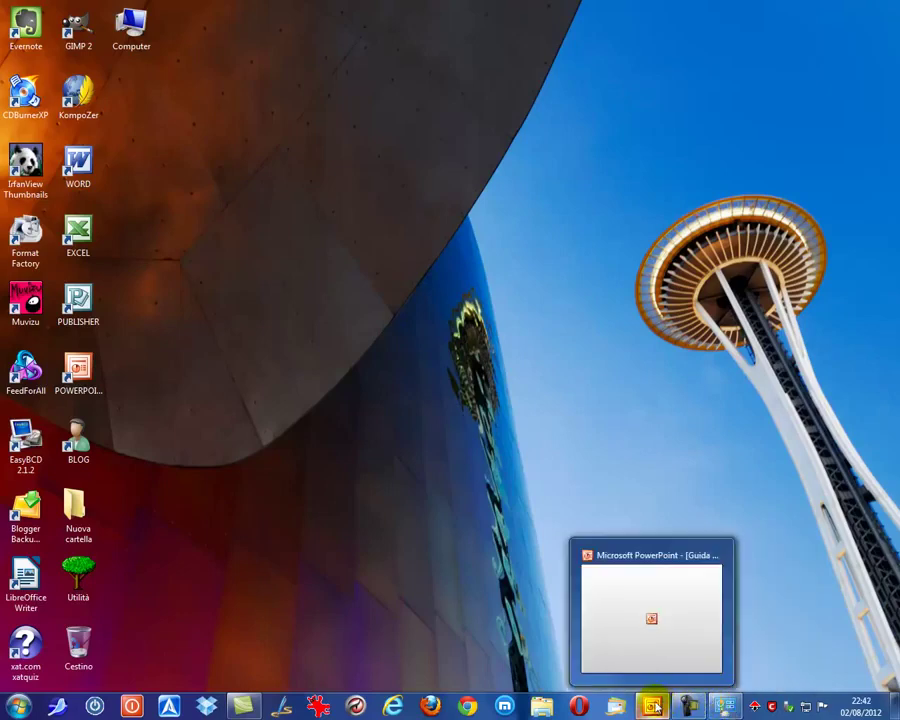
click(722, 708)
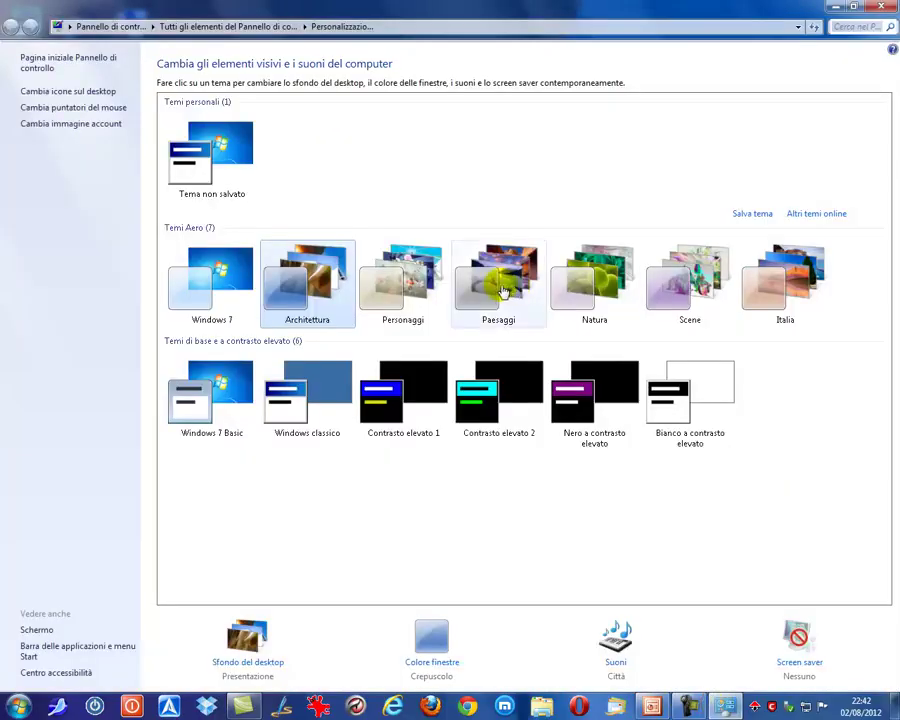
click(598, 290)
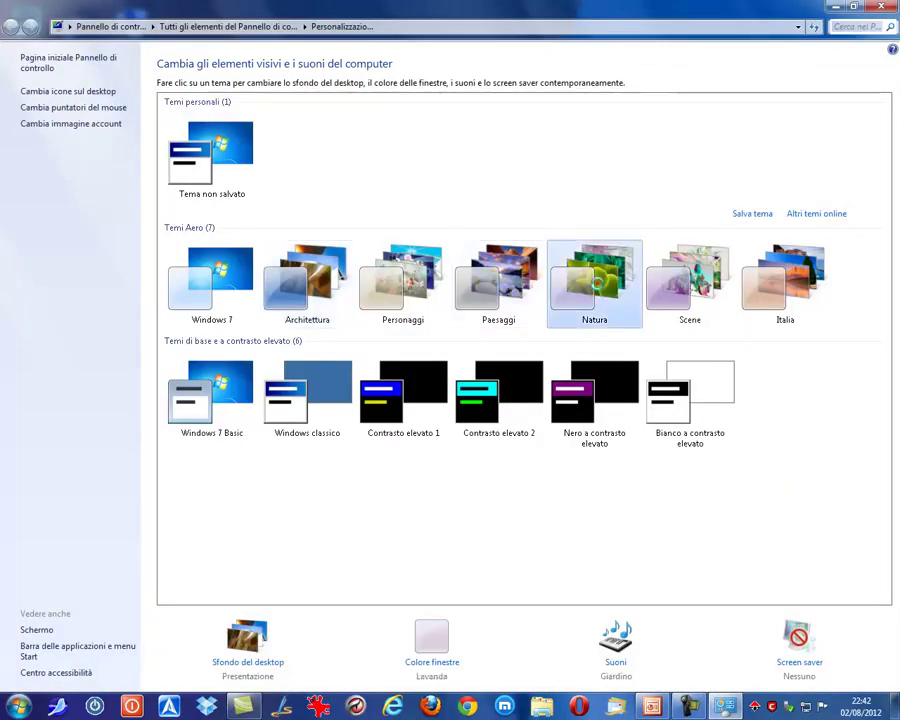
click(835, 7)
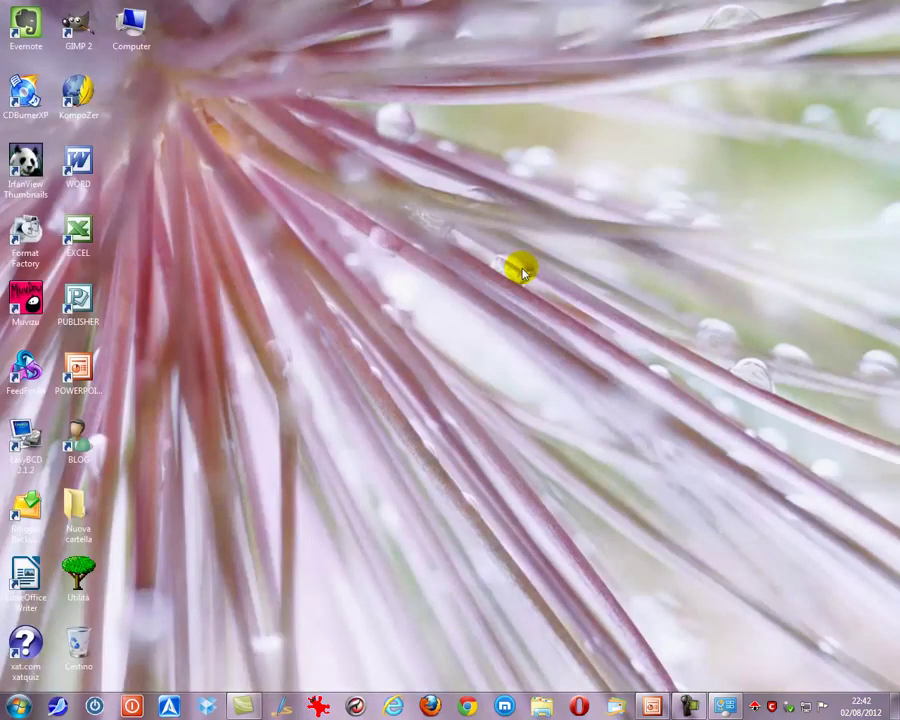
- In the desktop background settings, select only the Colosseum picture in the Italia group and preview it on the desktop
click(723, 706)
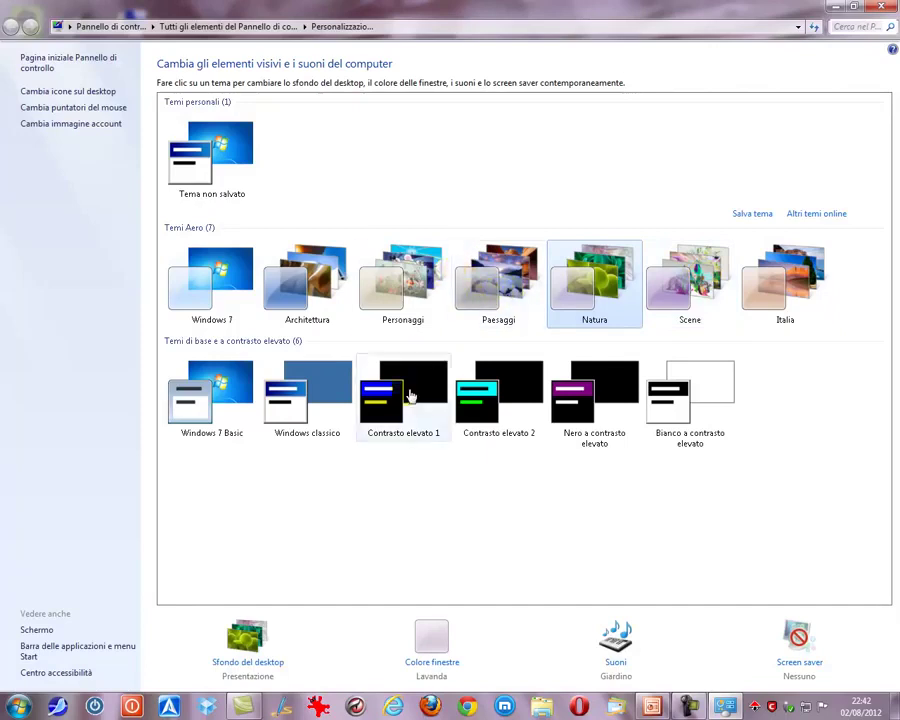
click(271, 664)
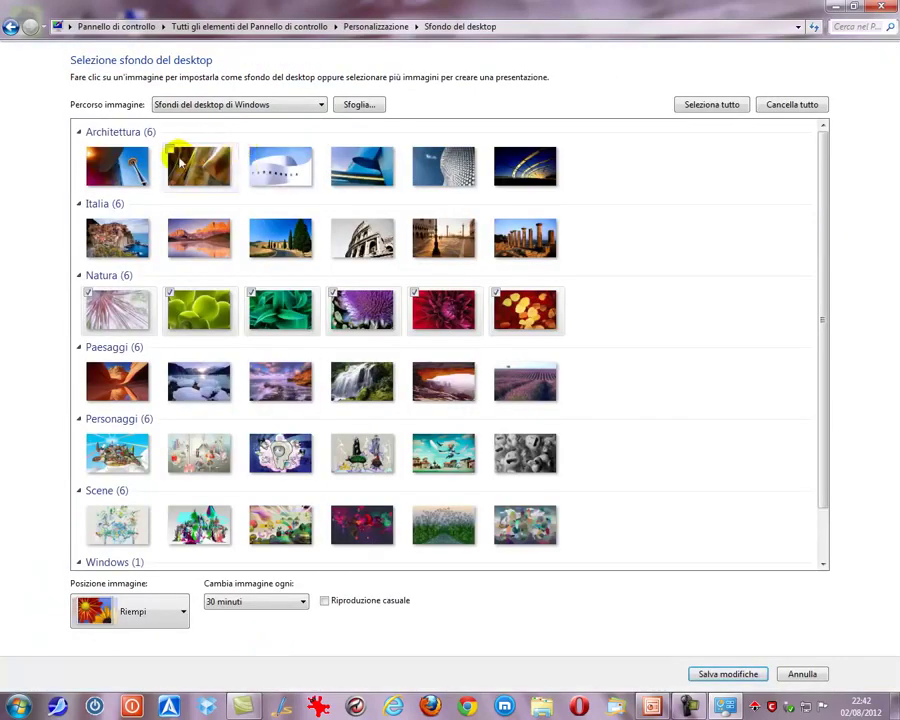
click(368, 232)
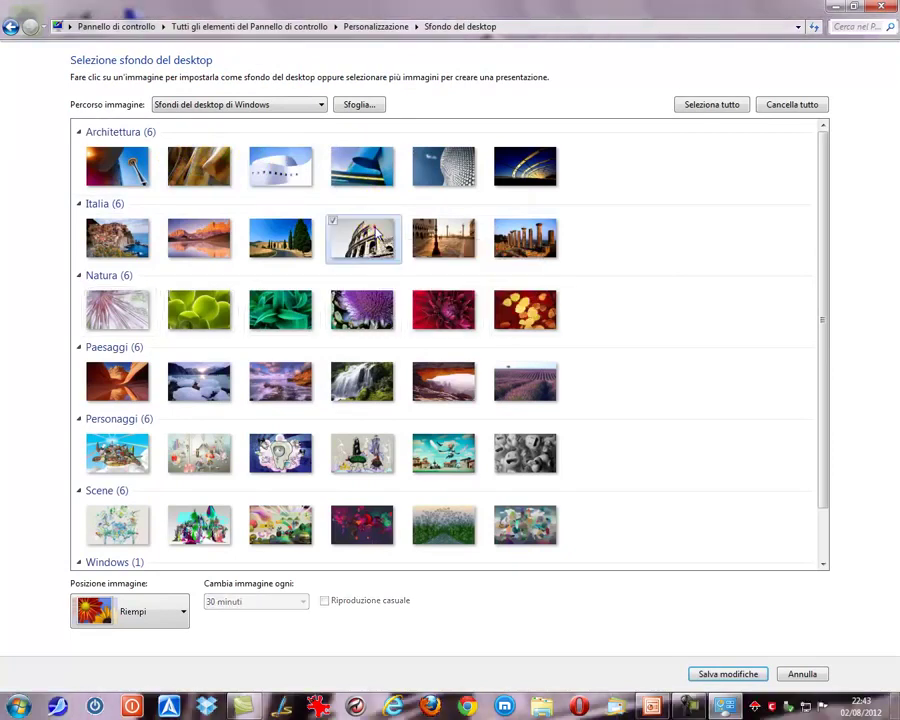
click(832, 10)
click(724, 706)
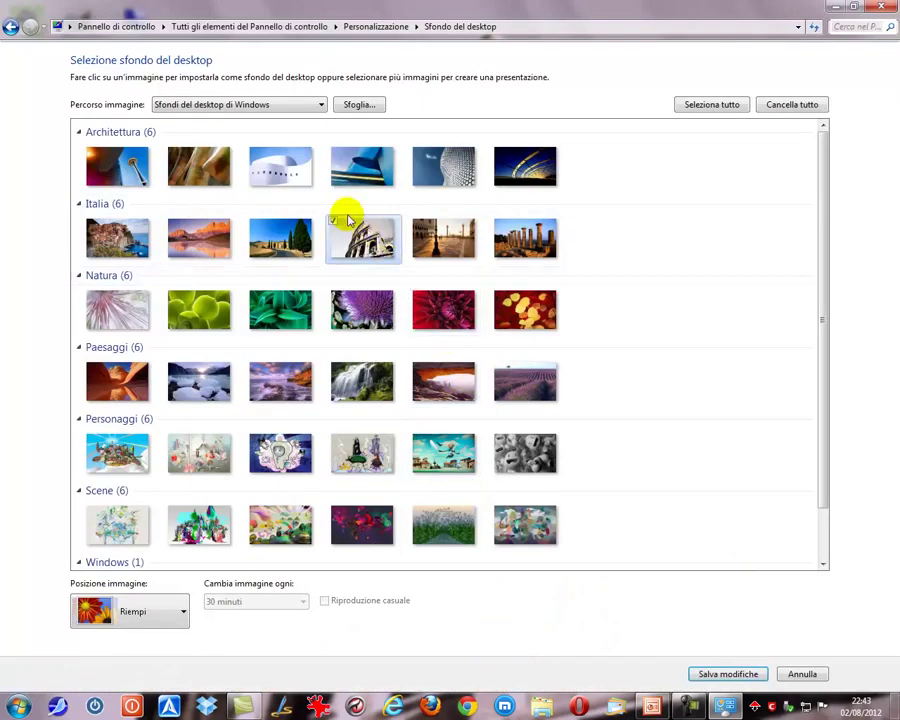
- Add the cypress road, the first and third Architettura pictures, the fifth Personaggi picture and the fourth Scene picture to the background slideshow
click(253, 221)
click(250, 148)
click(87, 149)
click(414, 437)
click(332, 509)
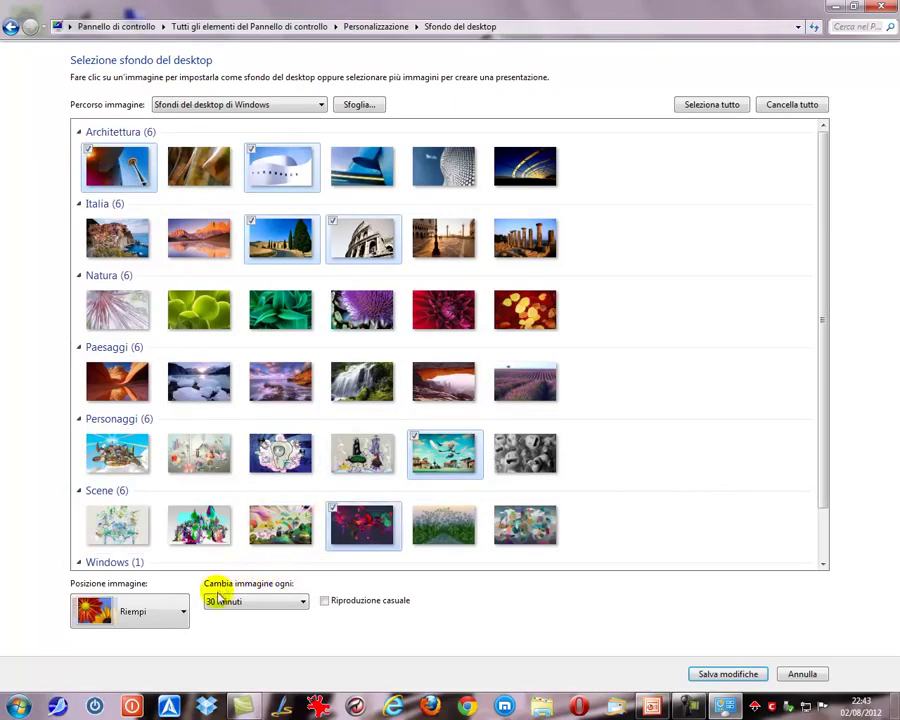
- Set the background slideshow to change every 10 secondi, save the changes, and show the desktop
click(304, 602)
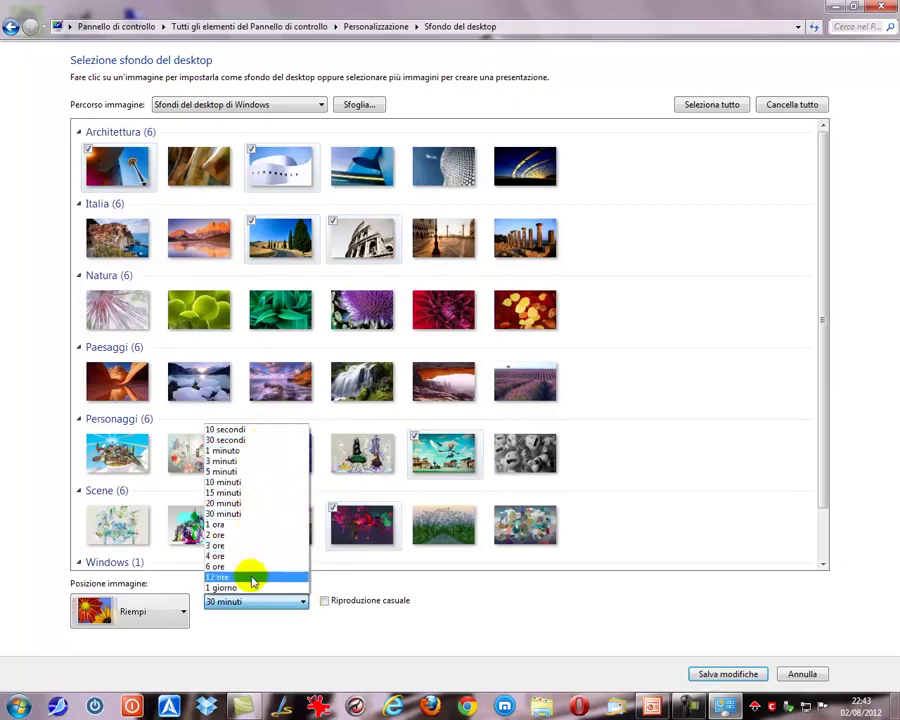
click(245, 432)
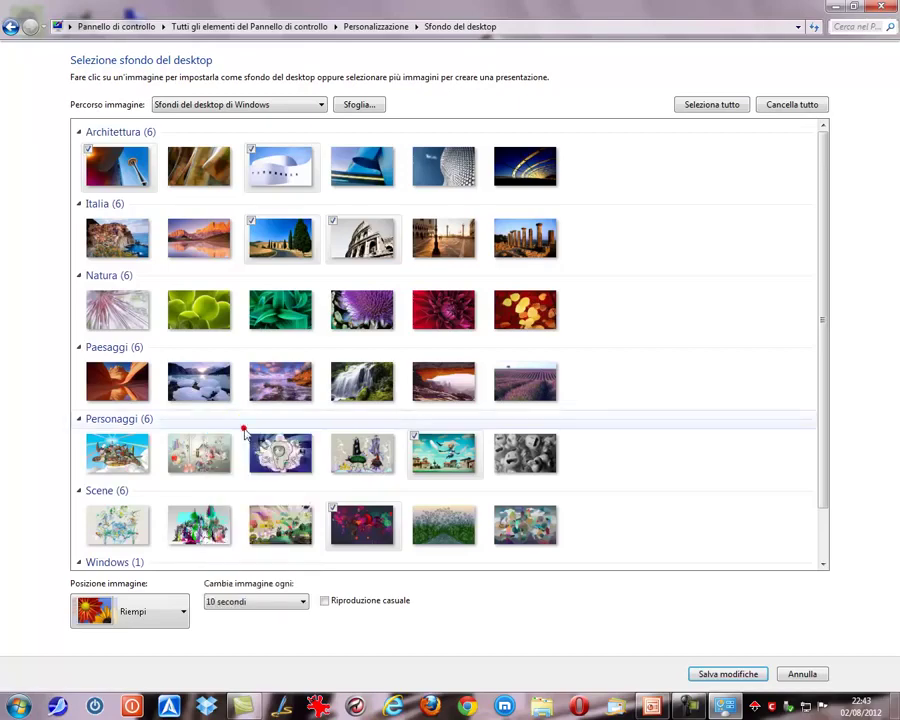
click(745, 677)
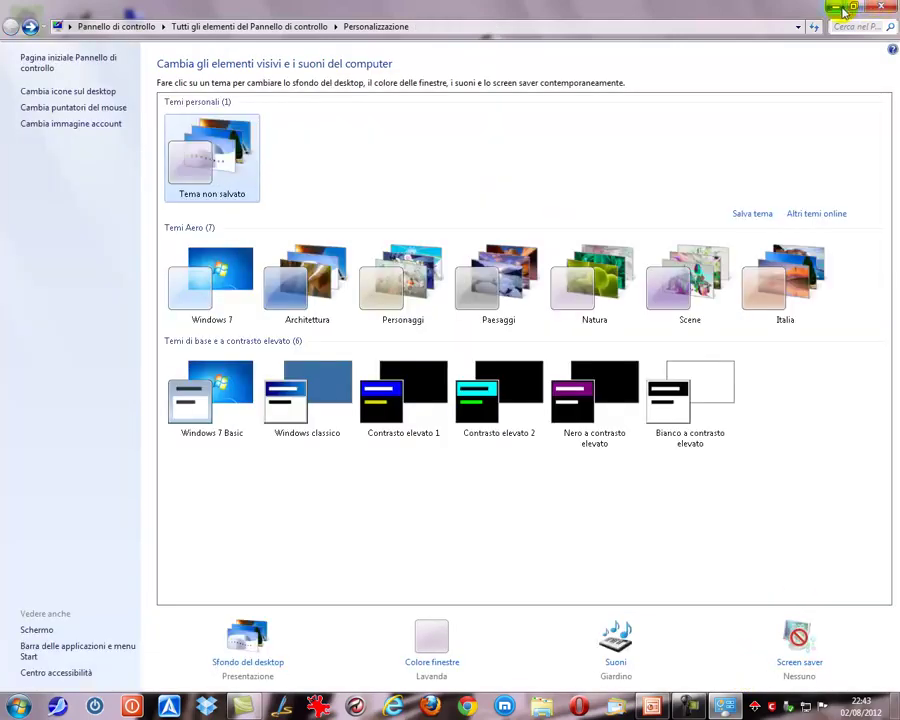
click(880, 7)
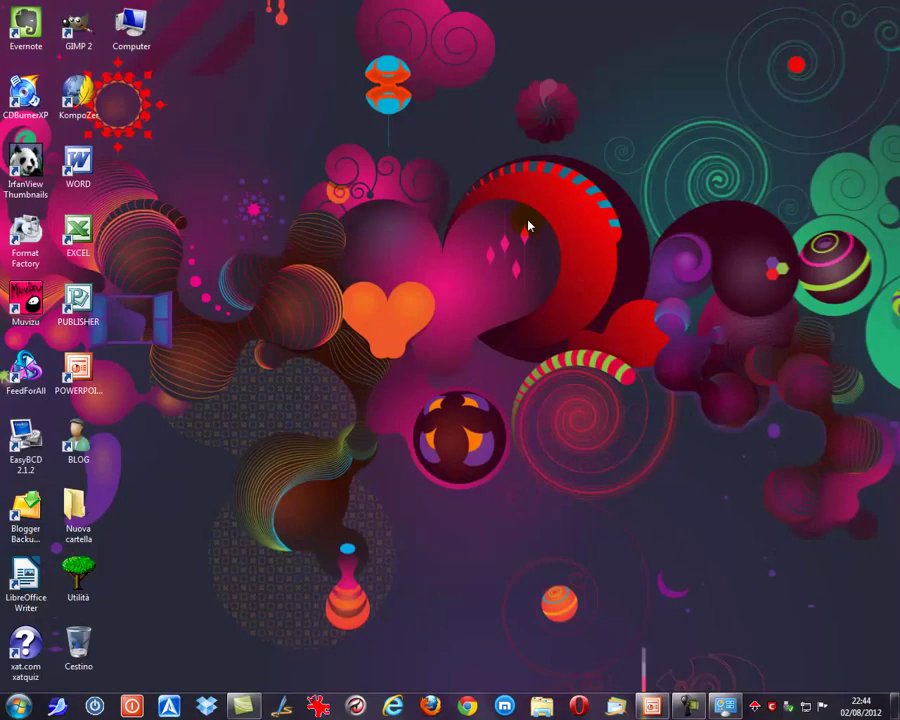
- Reopen the desktop background settings and enable Riproduzione casuale for the slideshow
click(724, 707)
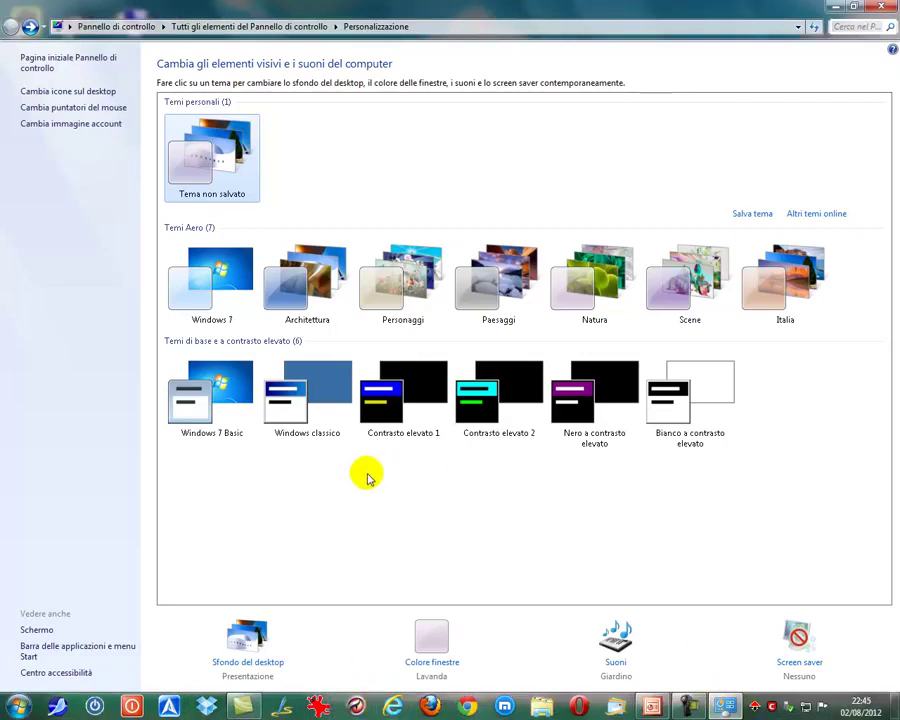
click(838, 7)
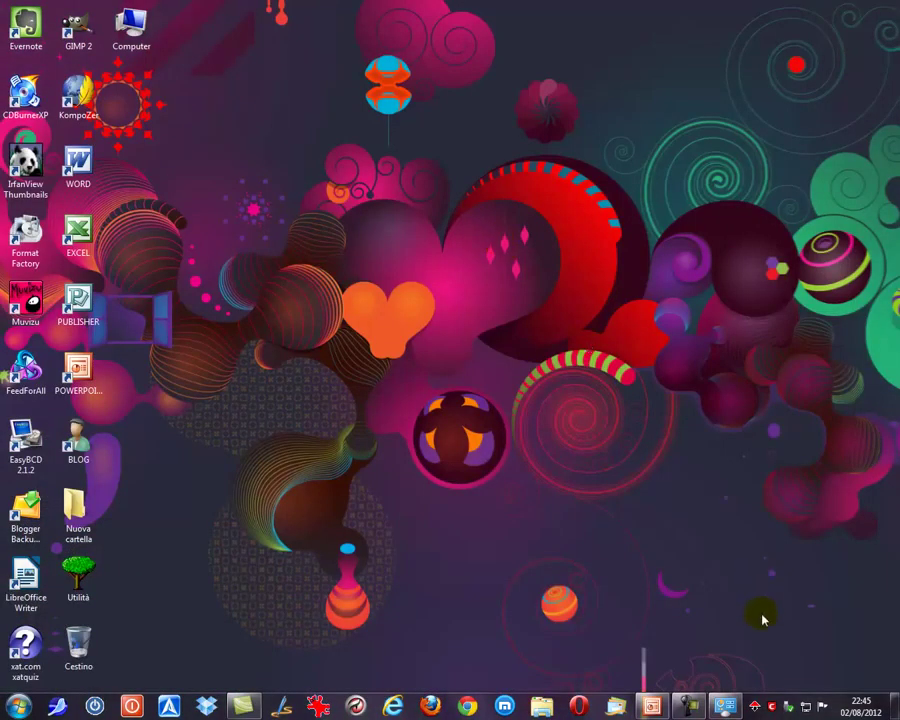
click(725, 705)
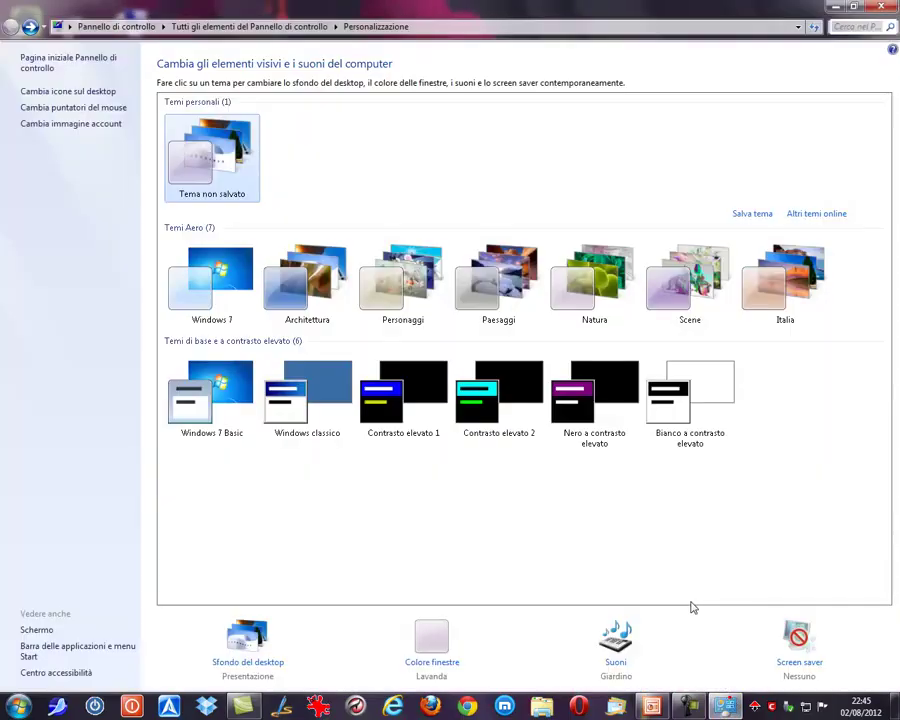
click(238, 664)
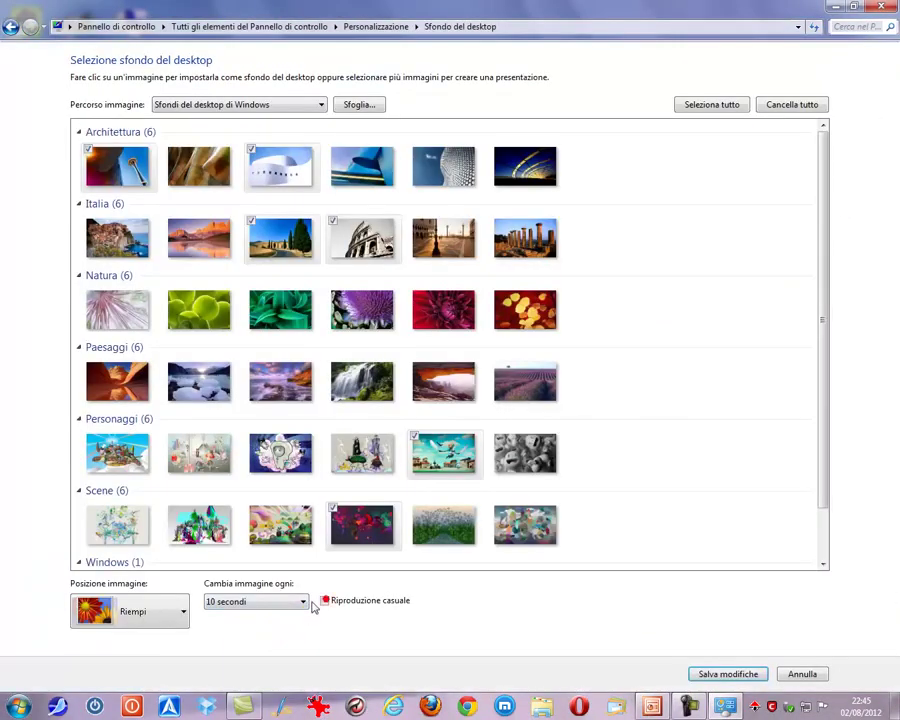
click(324, 600)
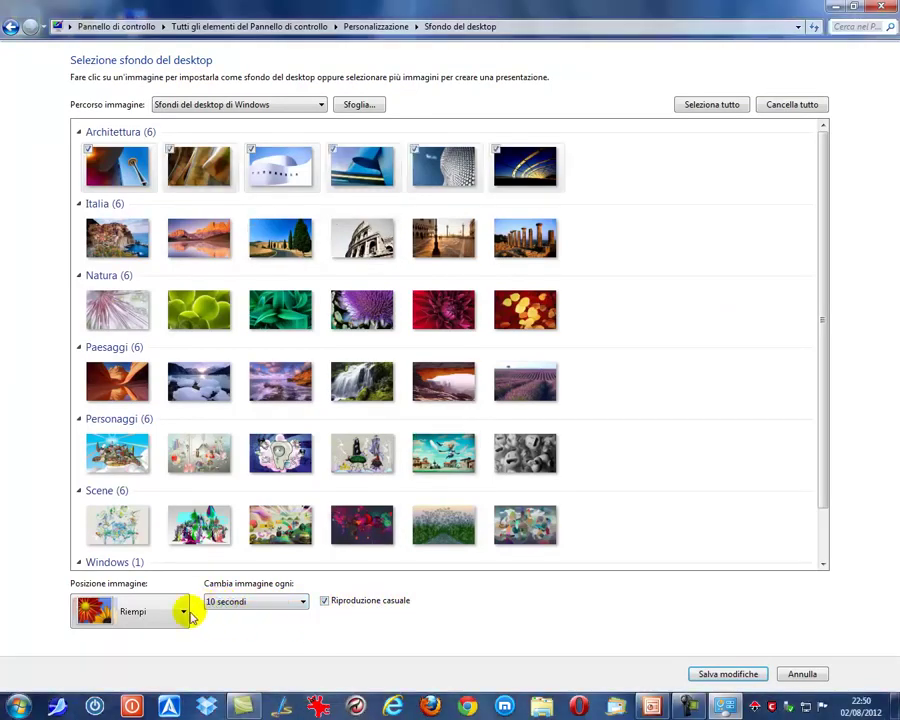
- Set the background picture position to Affianca
click(183, 611)
click(140, 458)
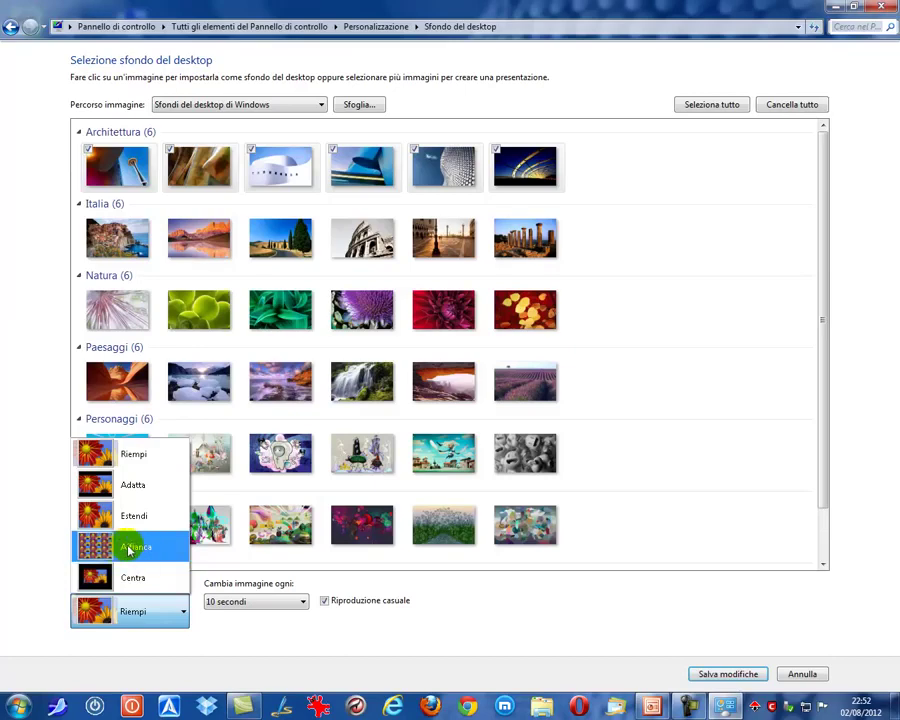
click(128, 551)
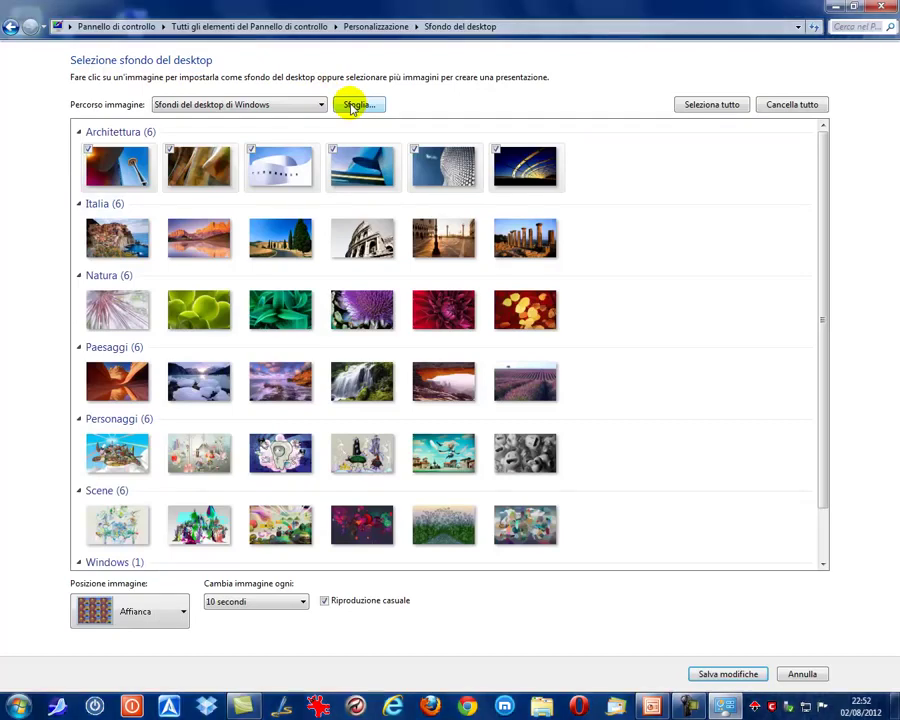
- Load the PASQUINA folder as picture source, use its turtle image as background, save the changes, and show the desktop
click(352, 106)
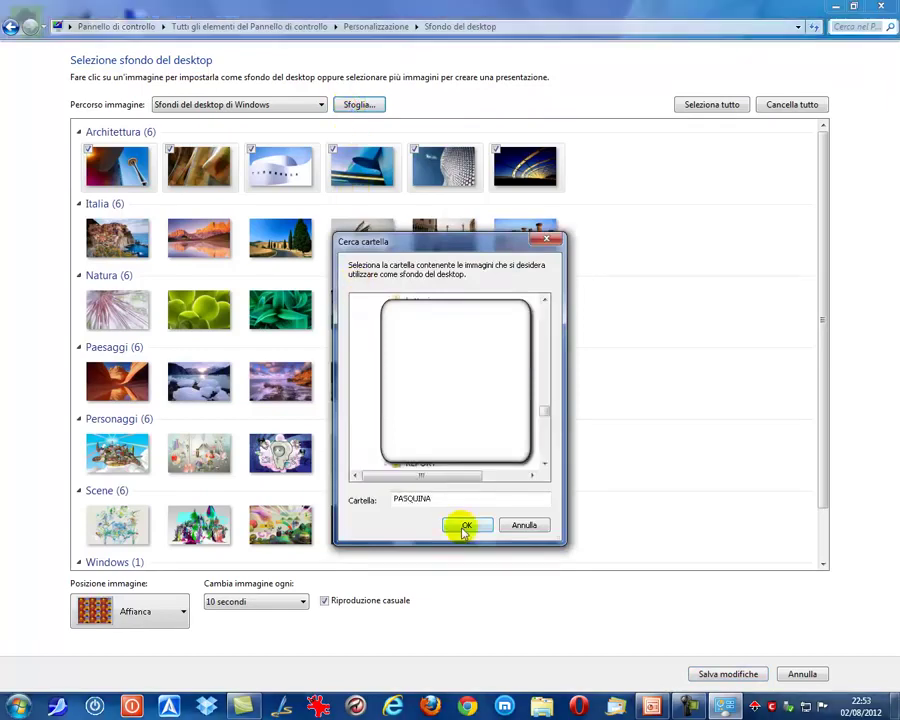
click(465, 528)
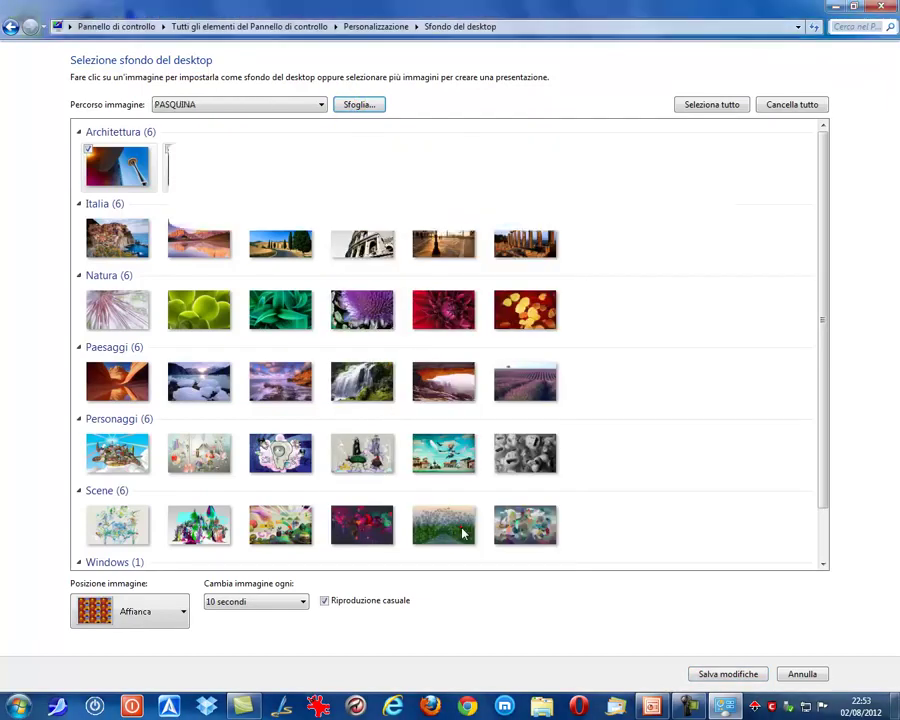
click(87, 147)
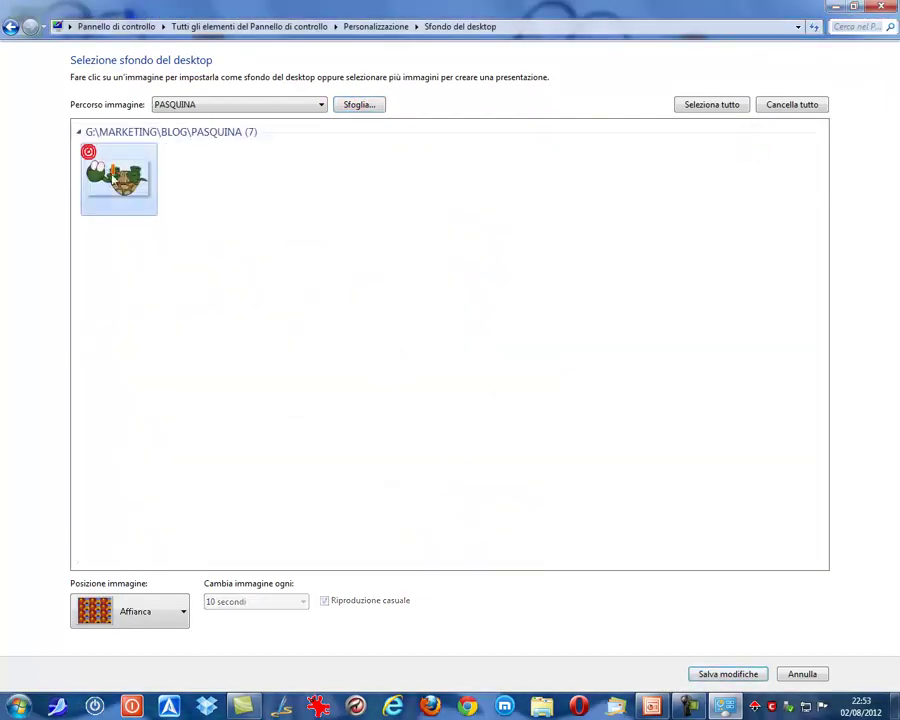
click(727, 674)
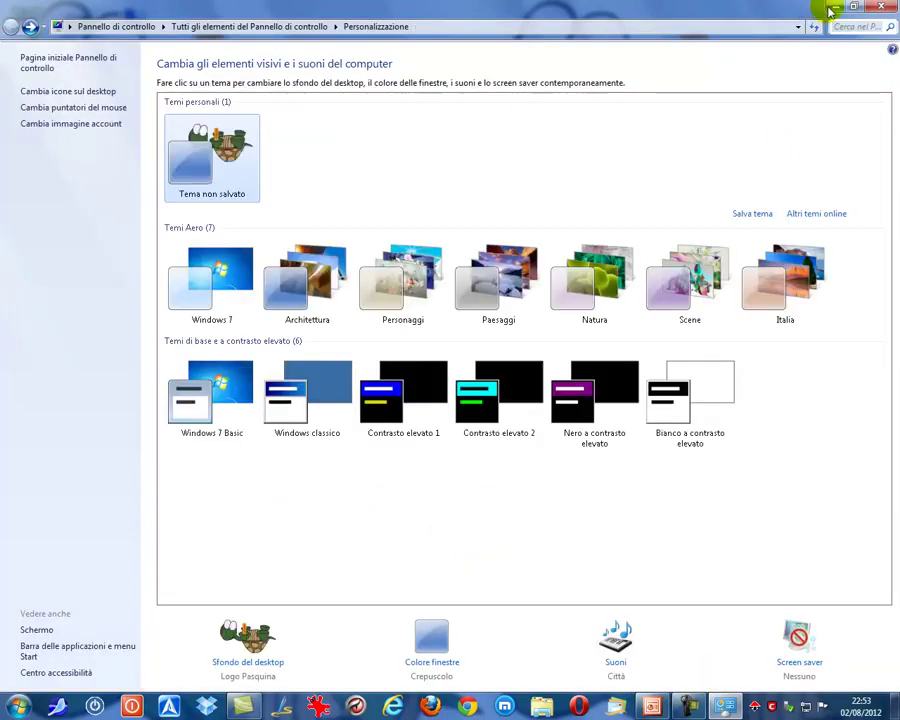
click(835, 8)
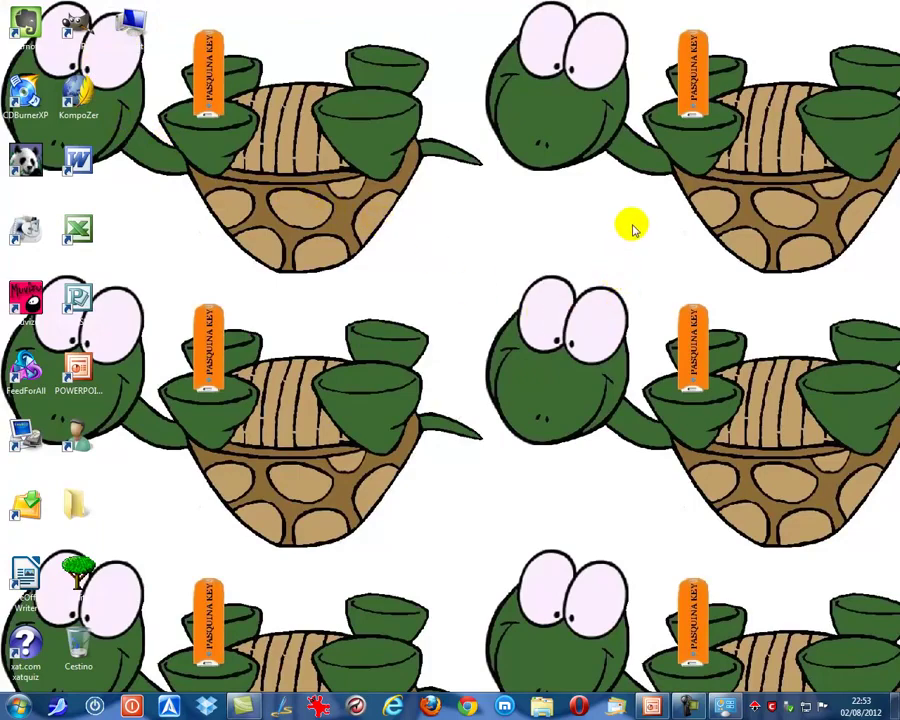
- Open the advanced window color and appearance settings and view the options for Barra del titolo attiva
click(722, 708)
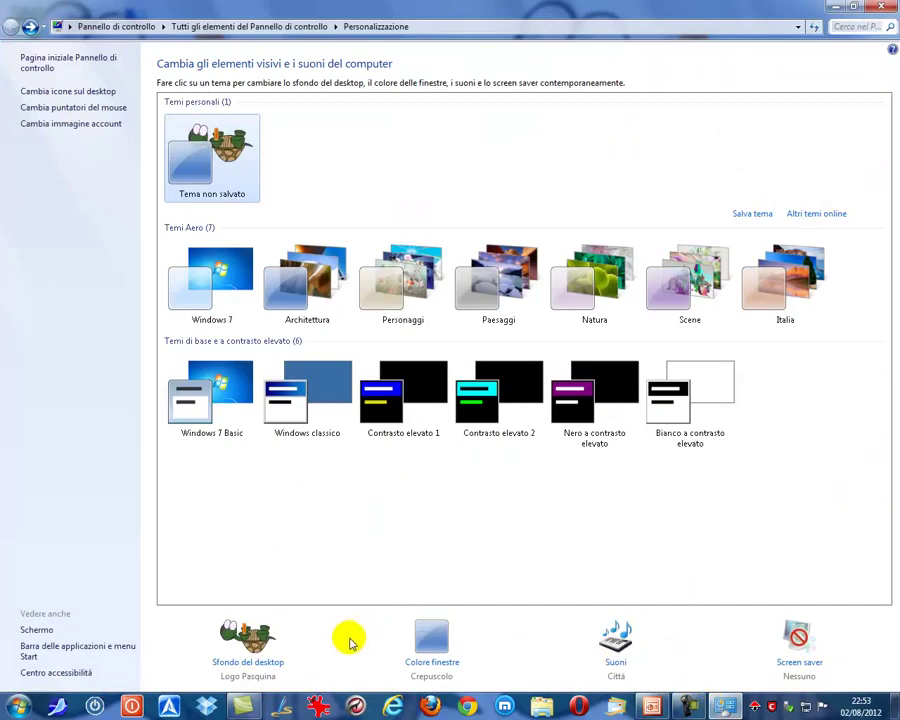
click(446, 665)
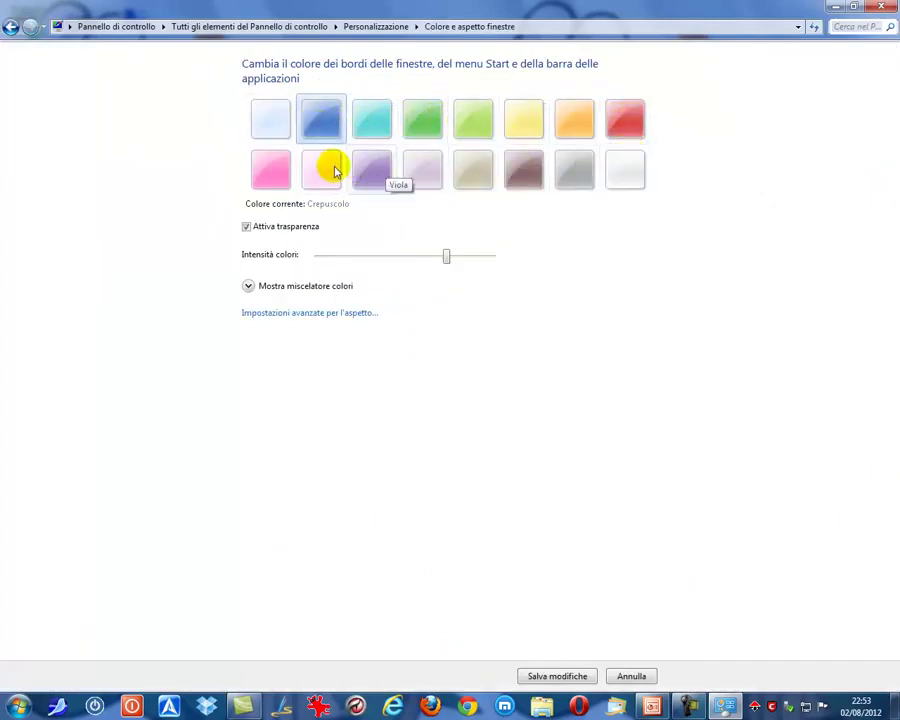
click(313, 313)
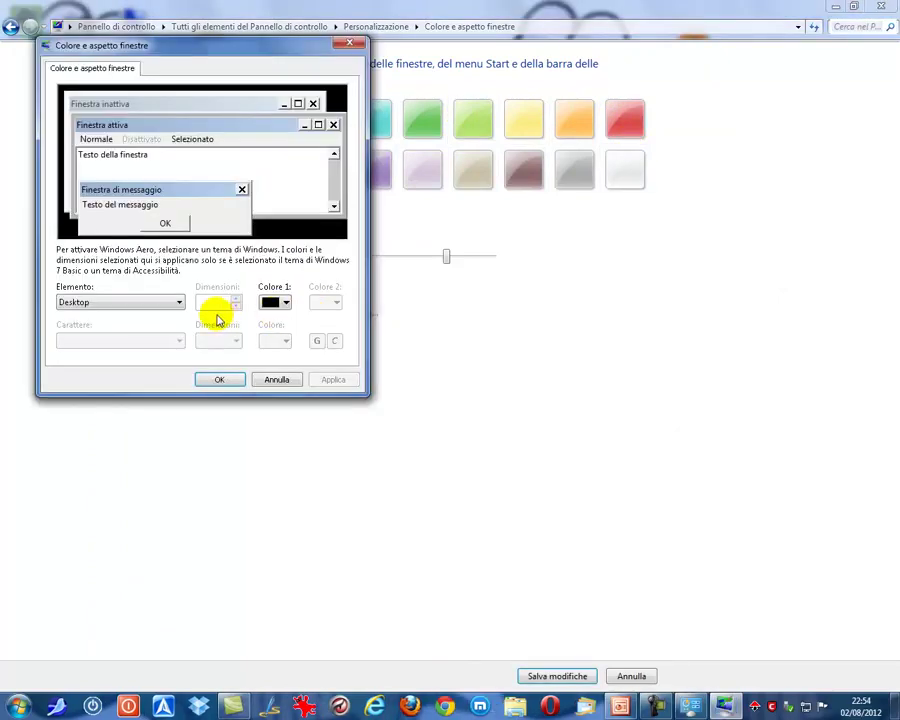
drag(201, 45, 397, 104)
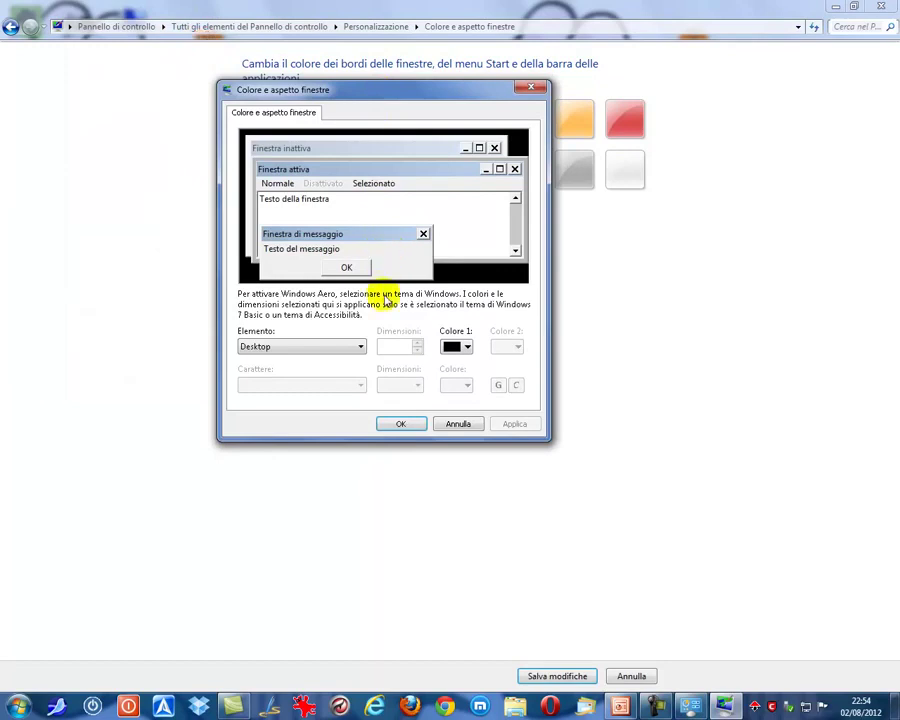
click(360, 346)
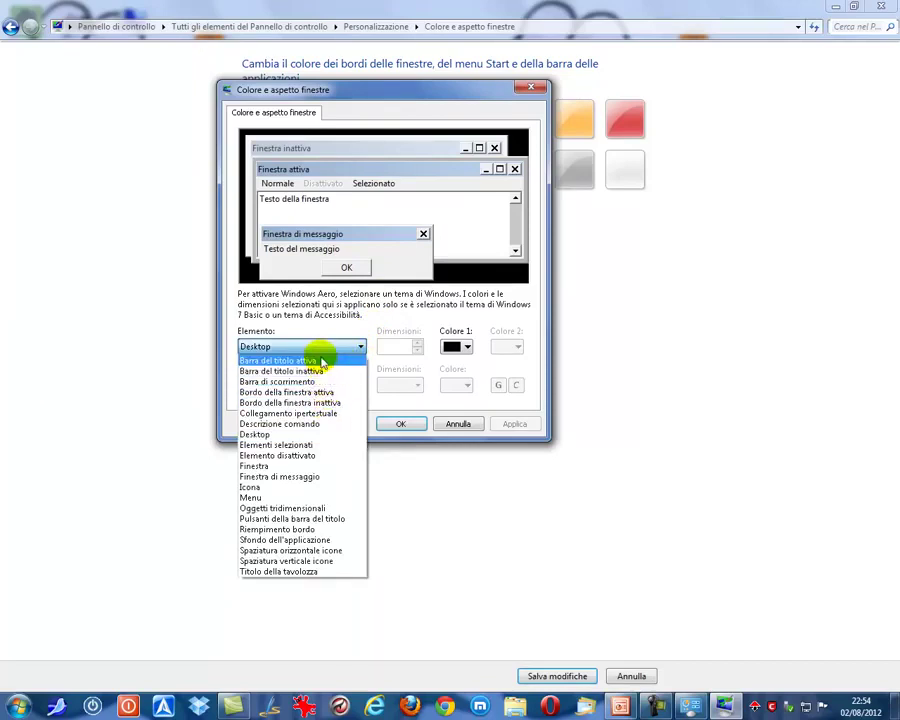
click(320, 360)
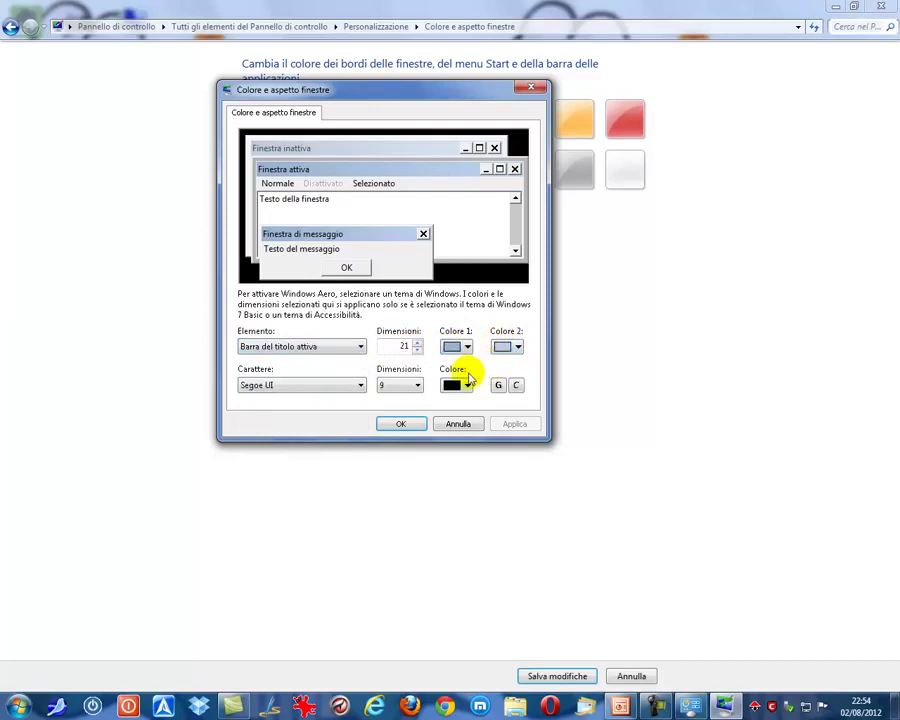
- Review the appearance options for Spaziatura orizzontale icone, Elementi selezionati and Collegamento ipertestuale
click(362, 348)
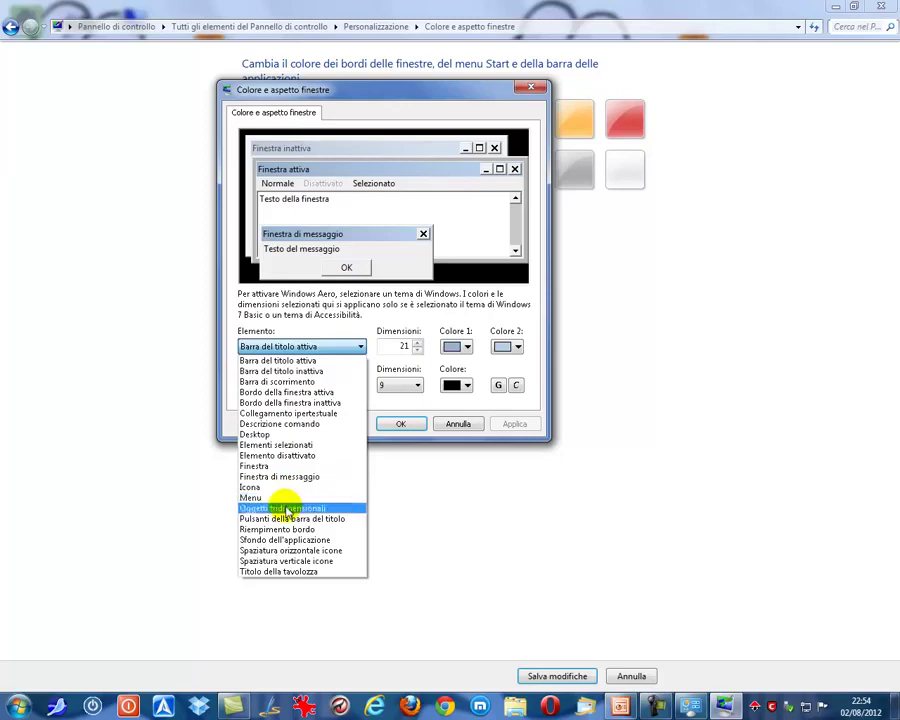
click(322, 550)
click(358, 348)
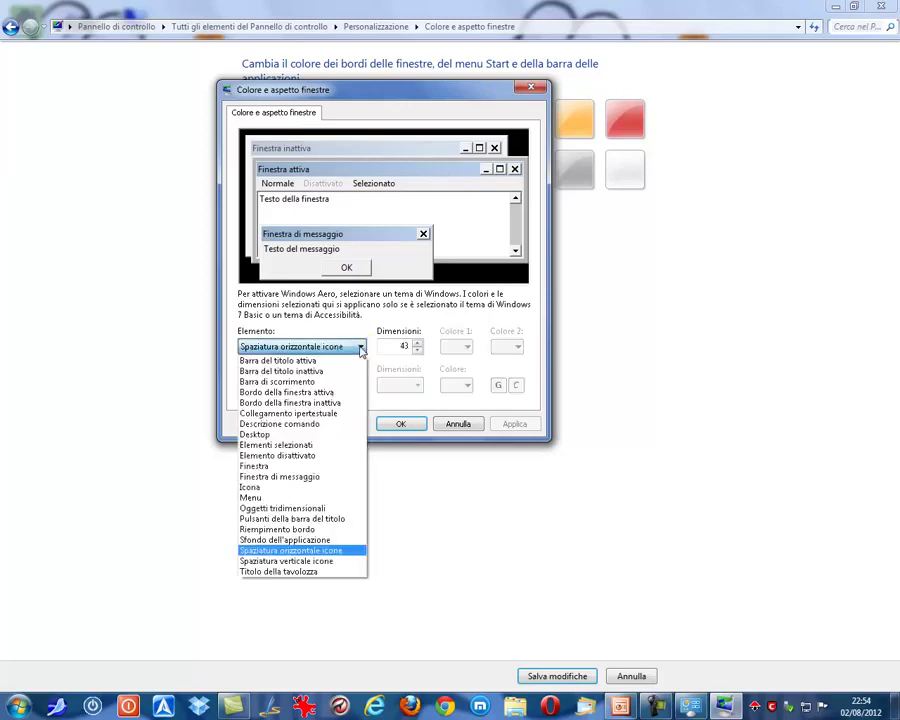
click(300, 442)
click(358, 348)
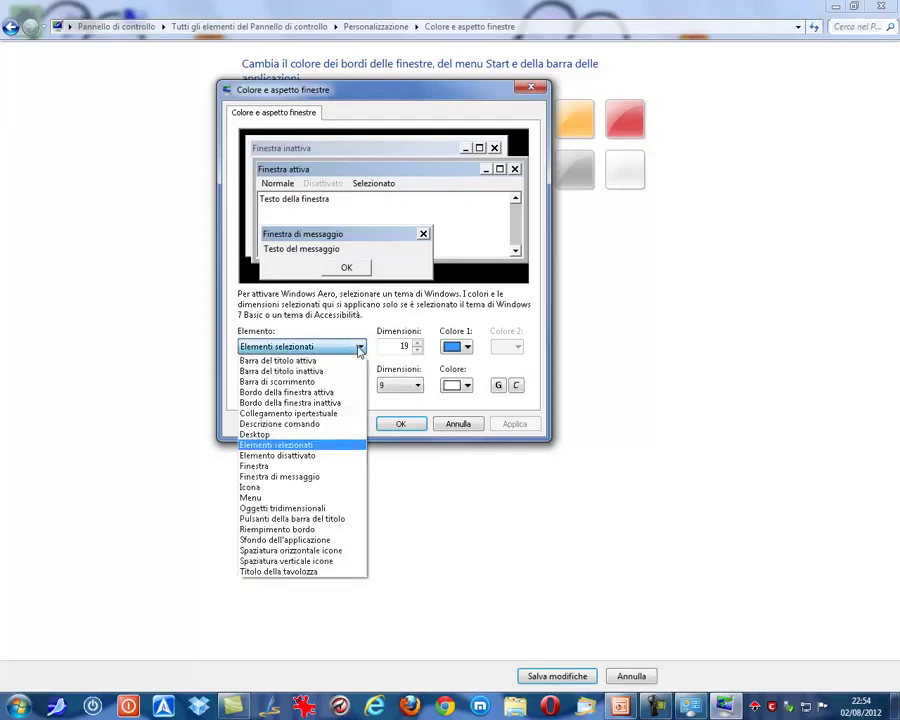
click(322, 414)
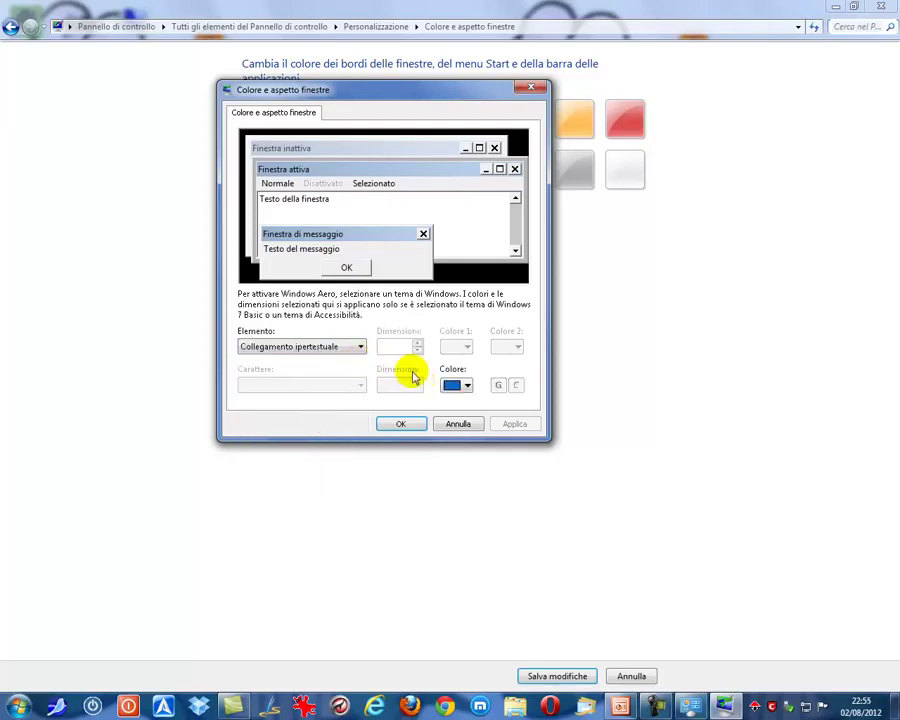
- View the Colore 1 palette for the Menu element and leave the window color settings without saving
scroll(362, 348, down, 2)
click(466, 346)
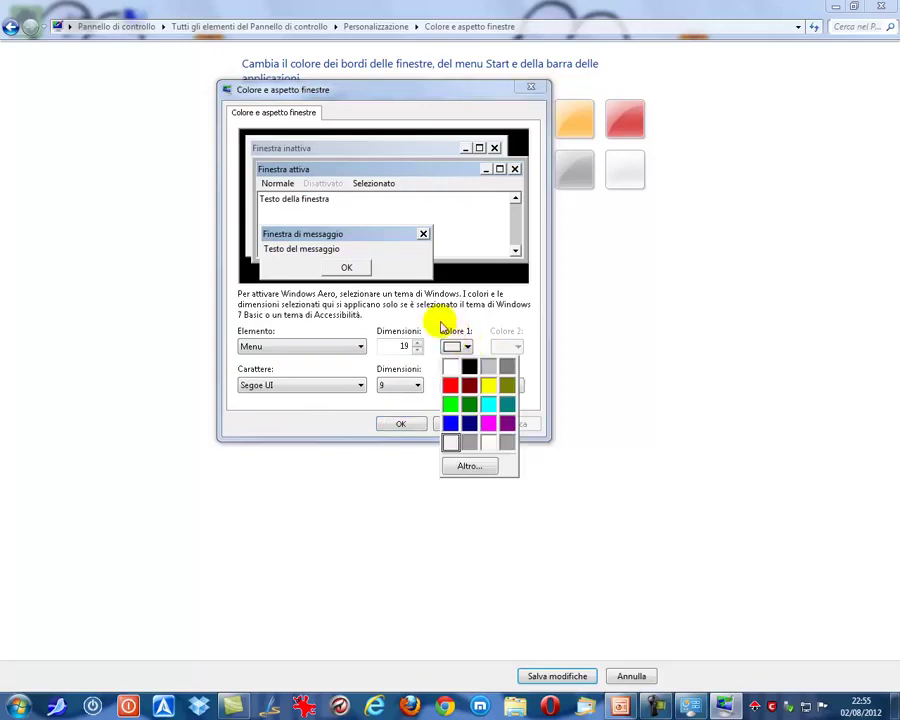
click(464, 346)
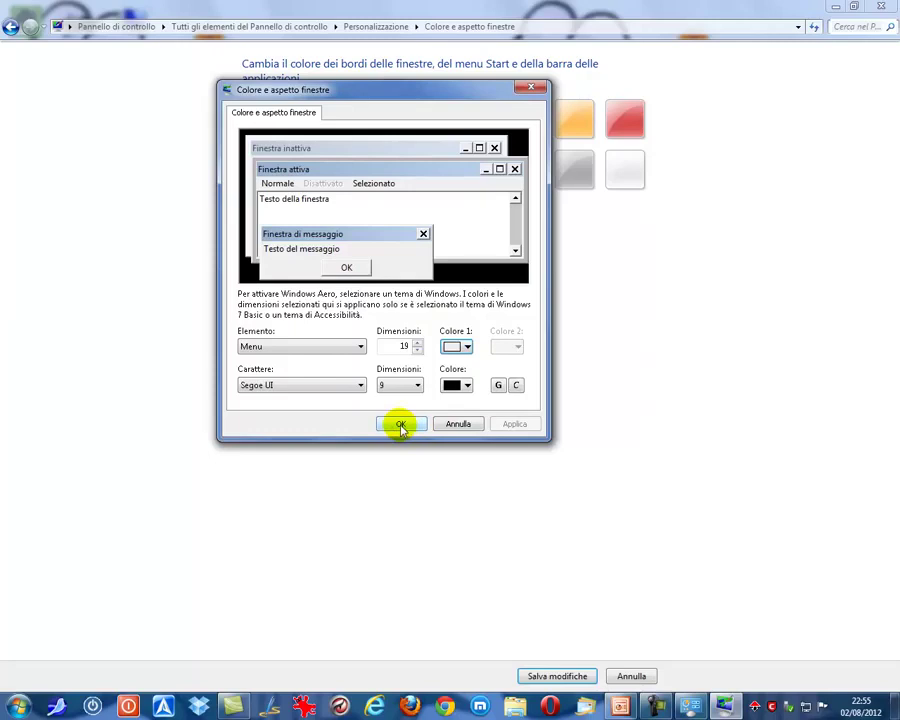
click(457, 424)
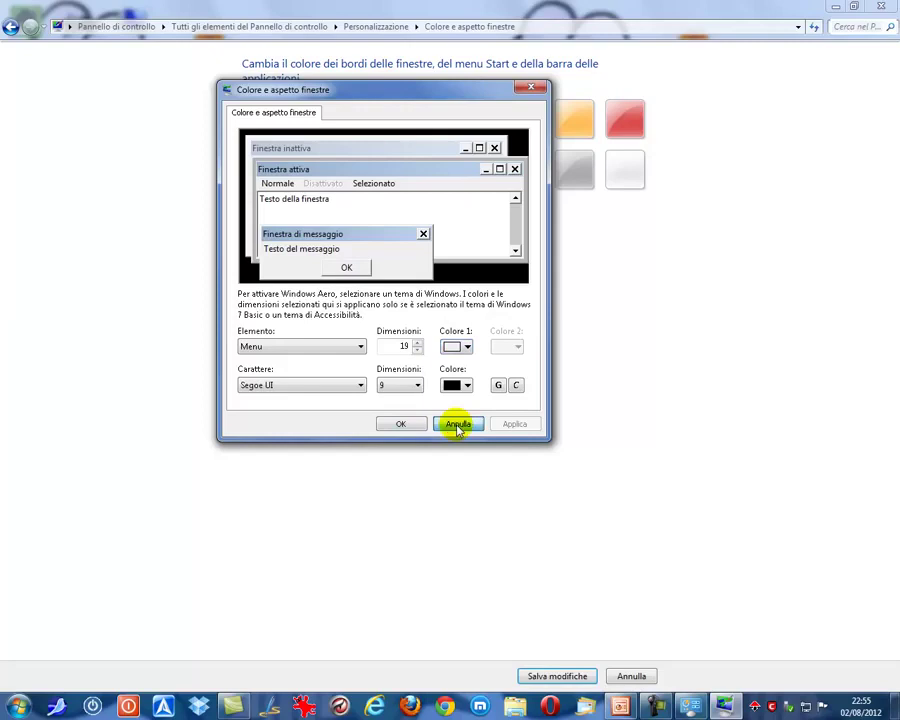
click(457, 424)
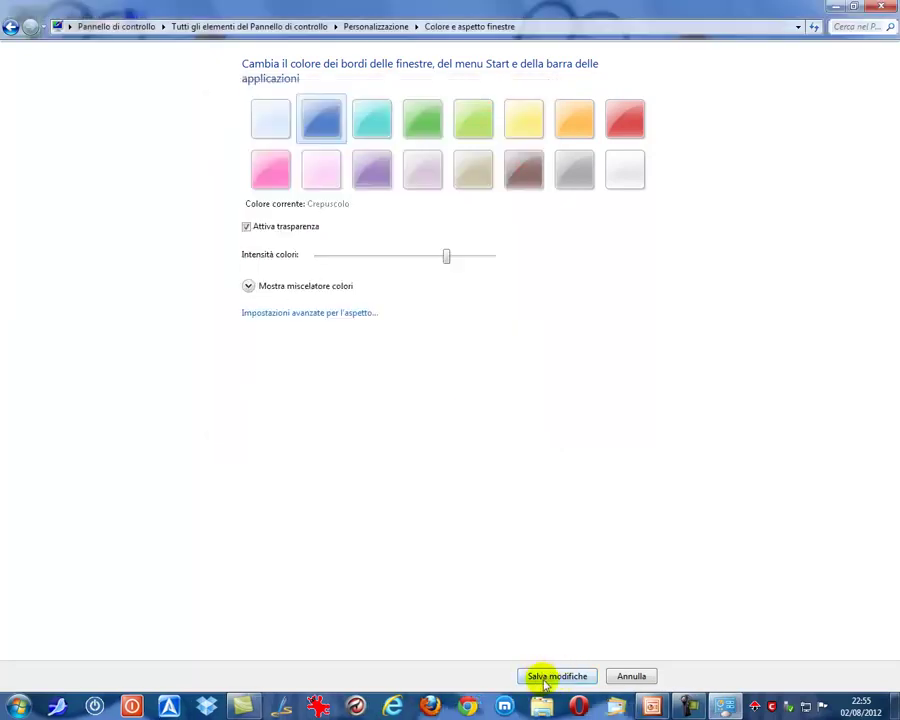
click(631, 677)
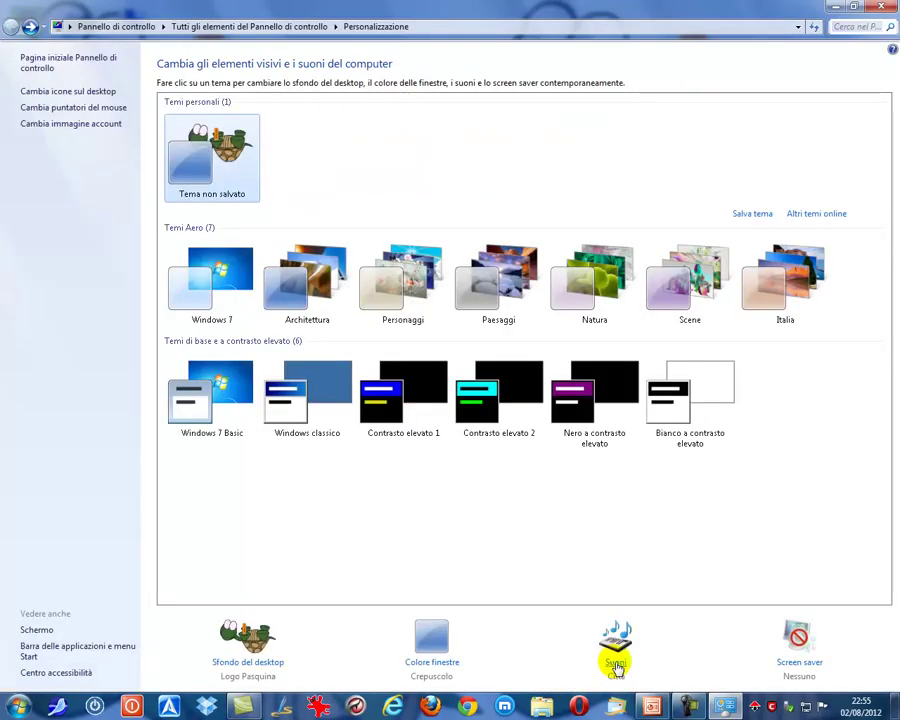
- Open the sound settings over the desktop and review the playback and recording devices
click(618, 667)
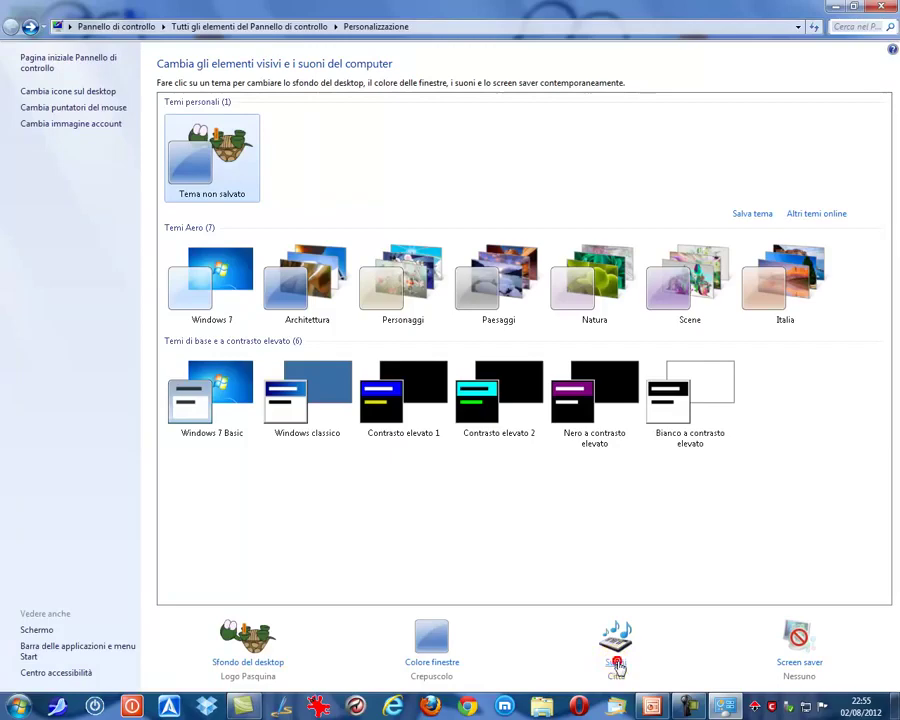
click(836, 7)
drag(224, 99, 450, 170)
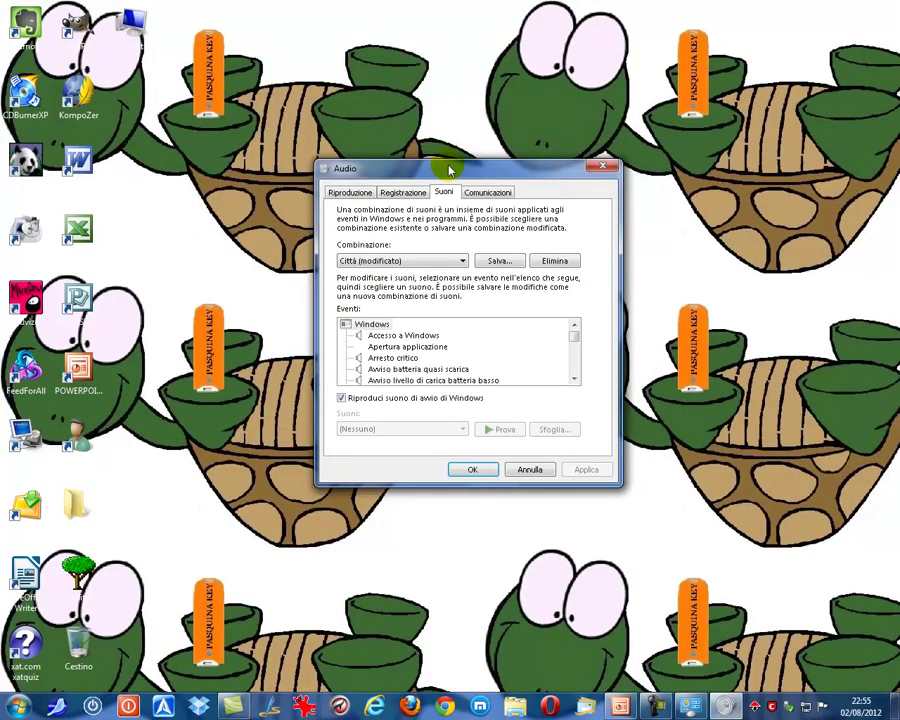
click(350, 193)
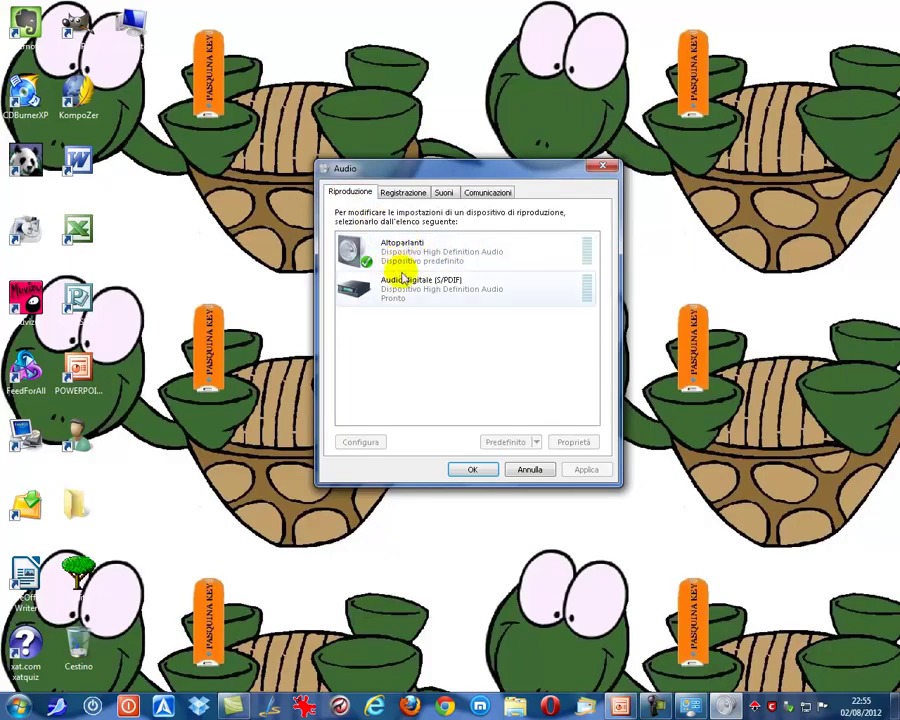
click(403, 193)
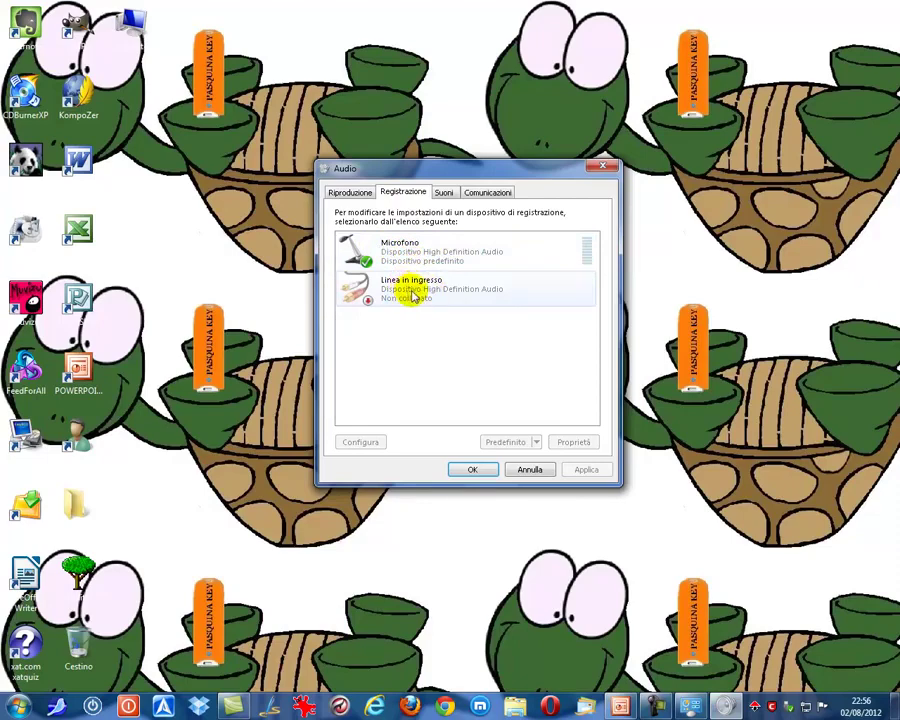
- Test the sounds assigned to the Accesso a Windows and Notifica ricezione posta events
click(443, 194)
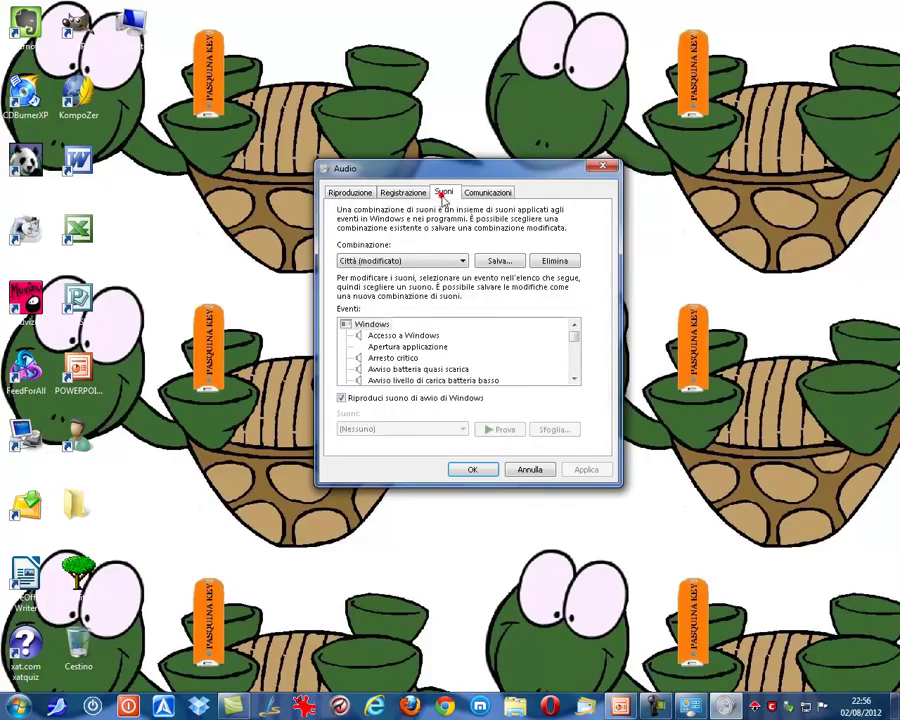
click(403, 337)
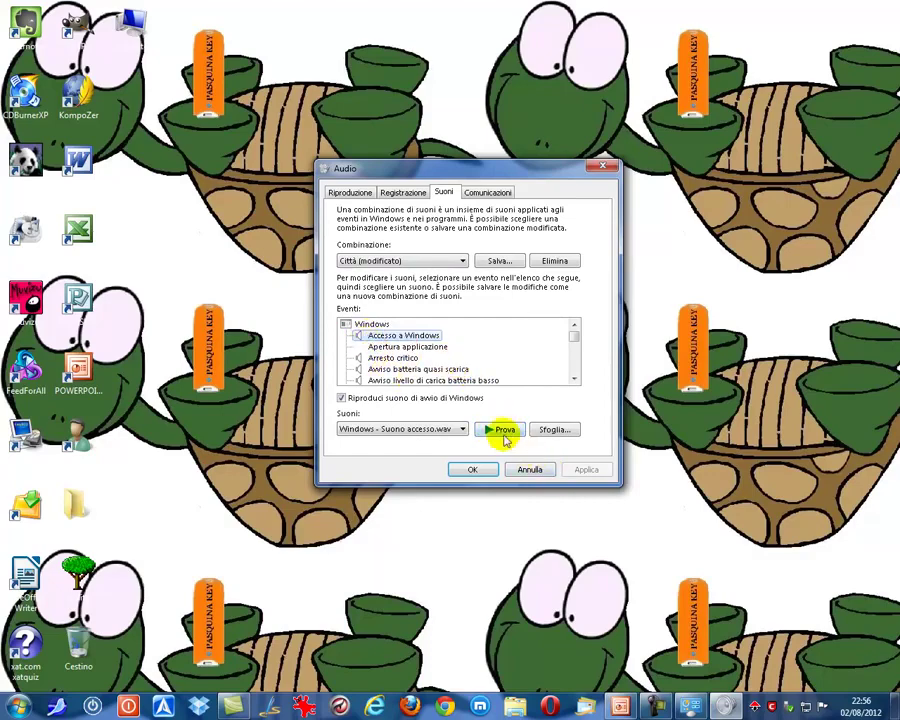
click(398, 335)
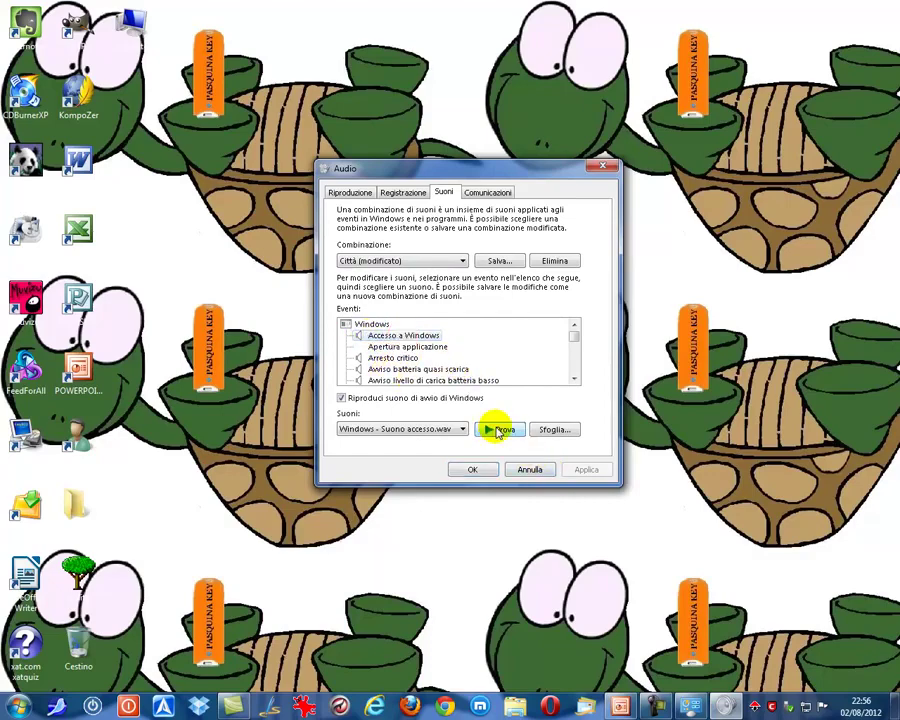
drag(576, 337, 578, 352)
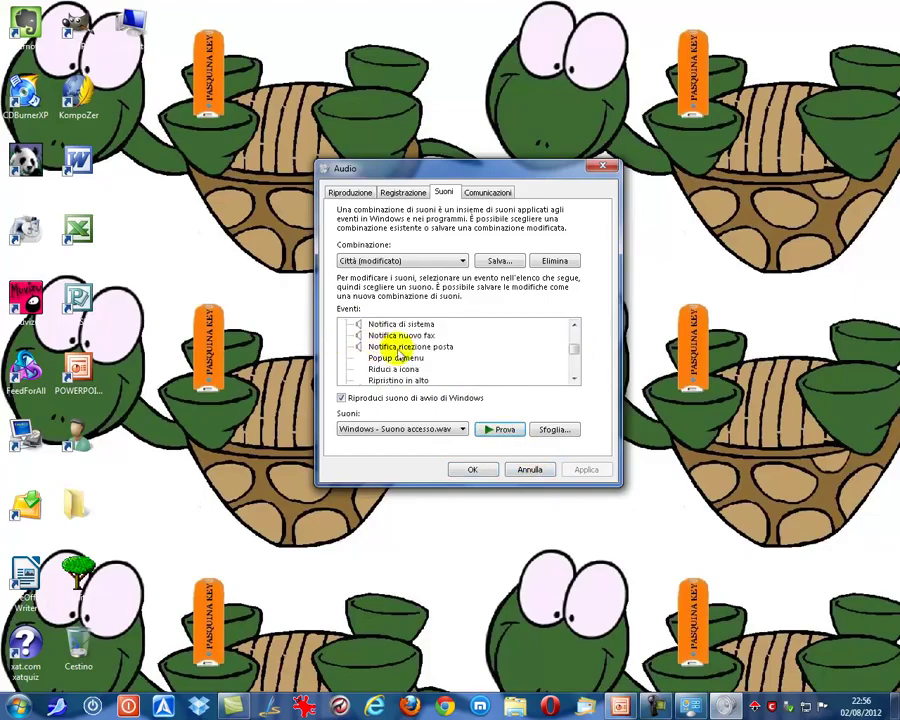
click(410, 346)
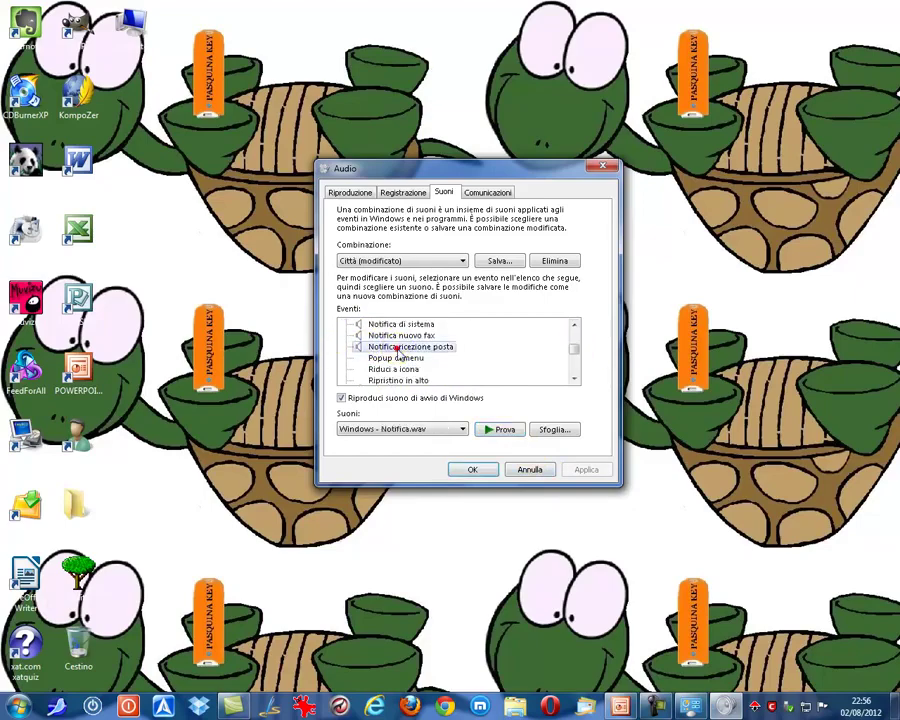
click(502, 430)
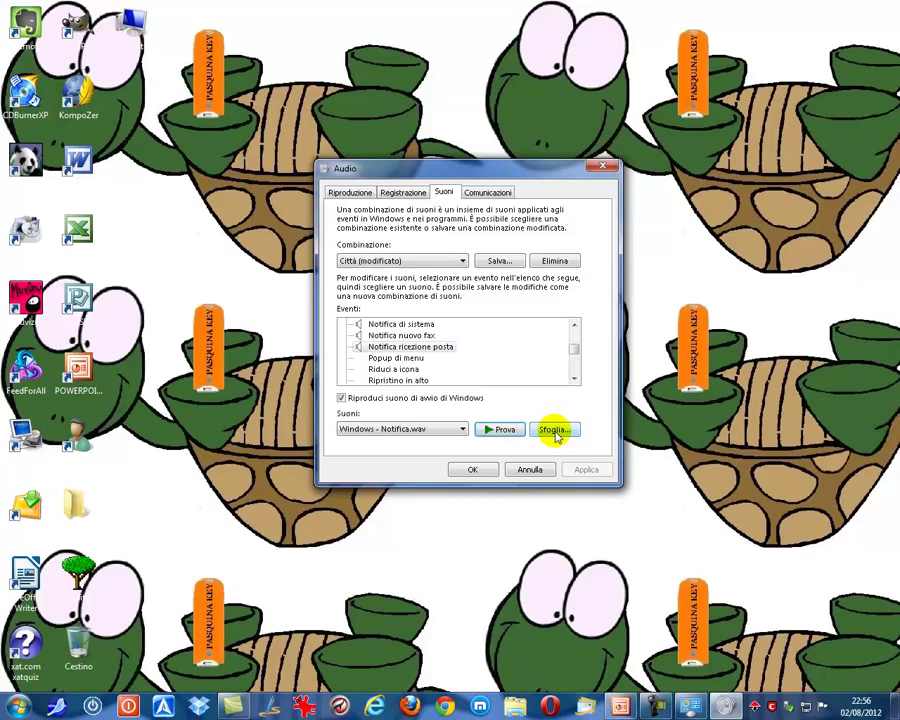
- Review the sounds available for Accesso a Windows and the communications volume options, and close the audio settings without saving
drag(575, 352, 410, 340)
click(408, 339)
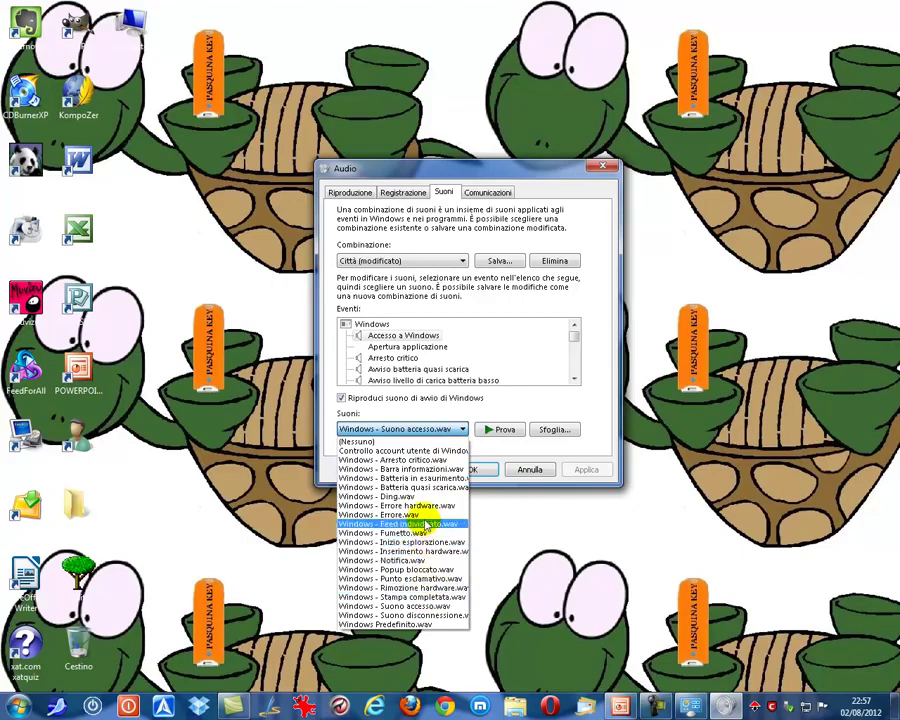
click(500, 400)
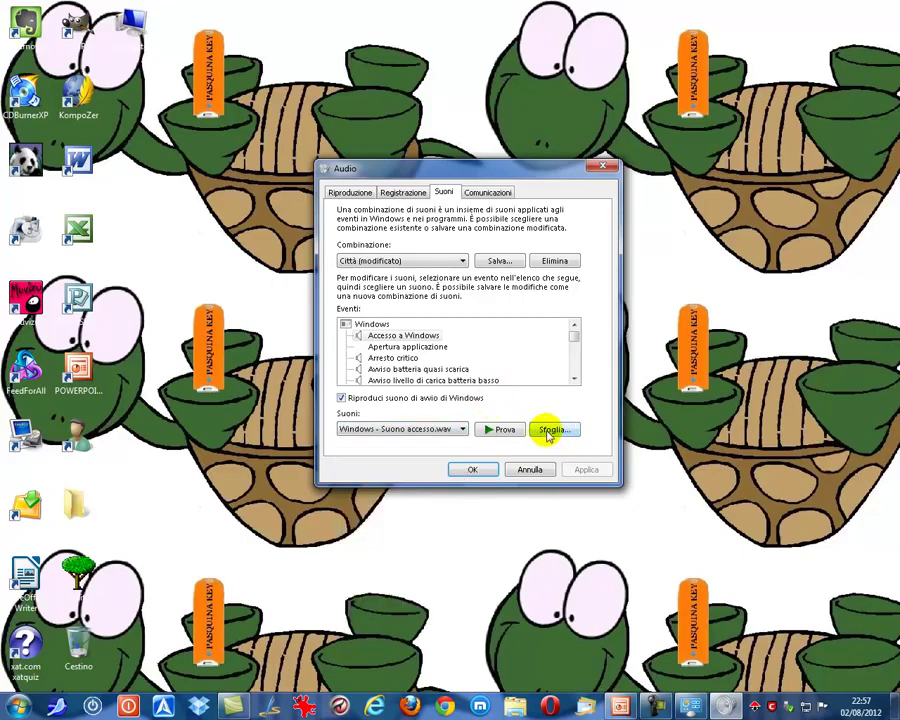
click(490, 192)
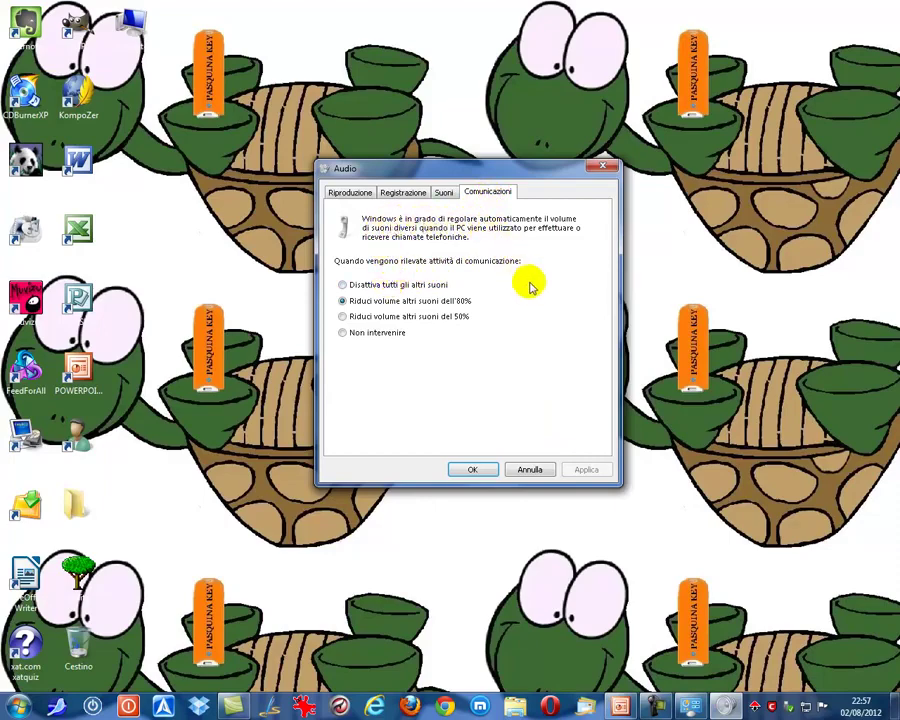
click(522, 469)
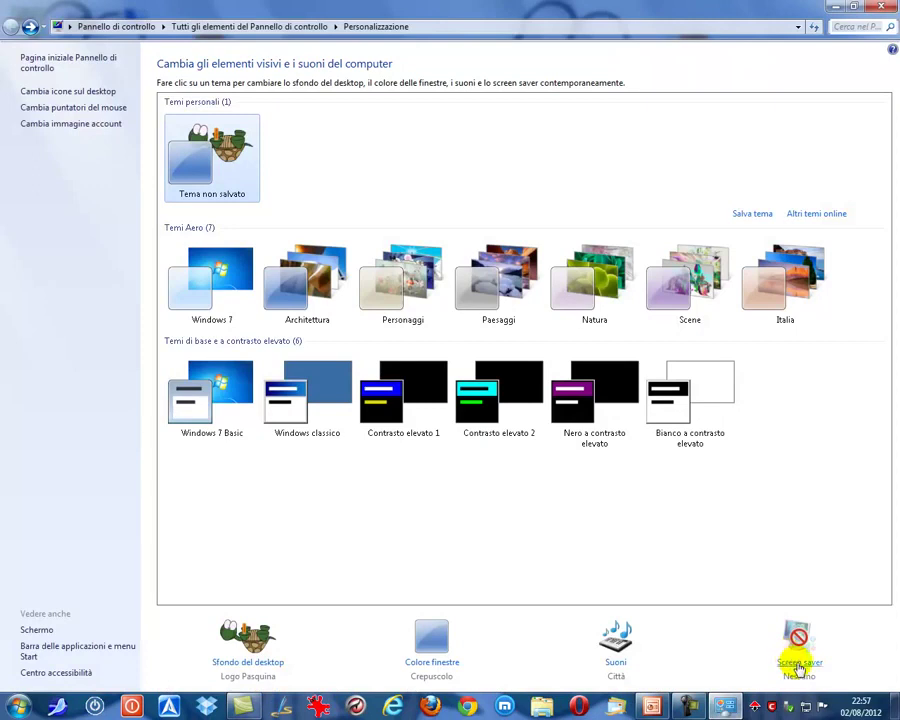
- Open the screen saver settings over the desktop, choose the Bolle screen saver and preview it full screen
click(799, 664)
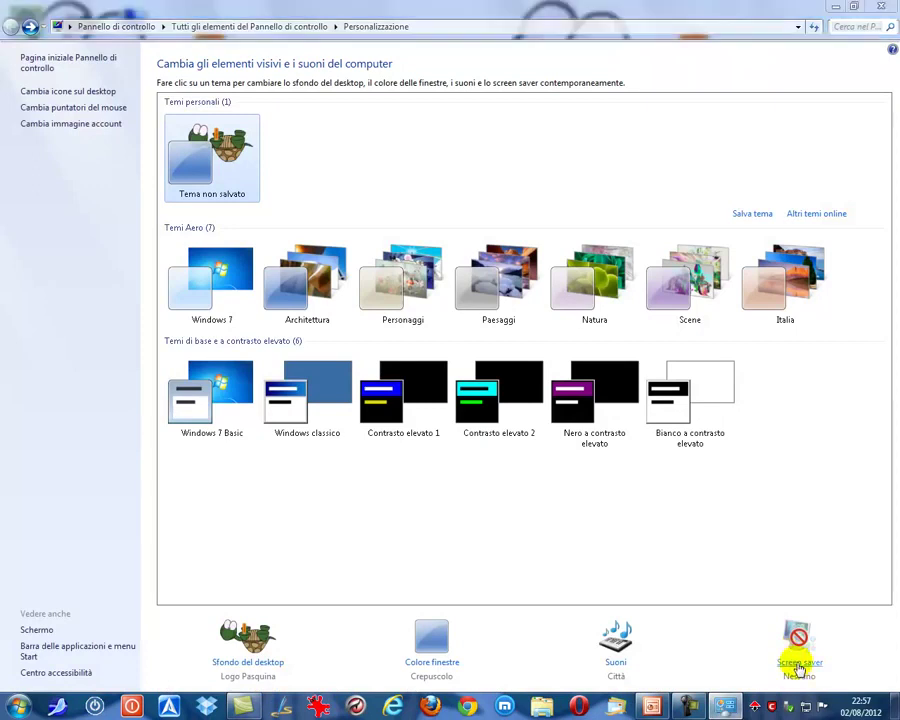
click(836, 6)
drag(367, 148, 506, 157)
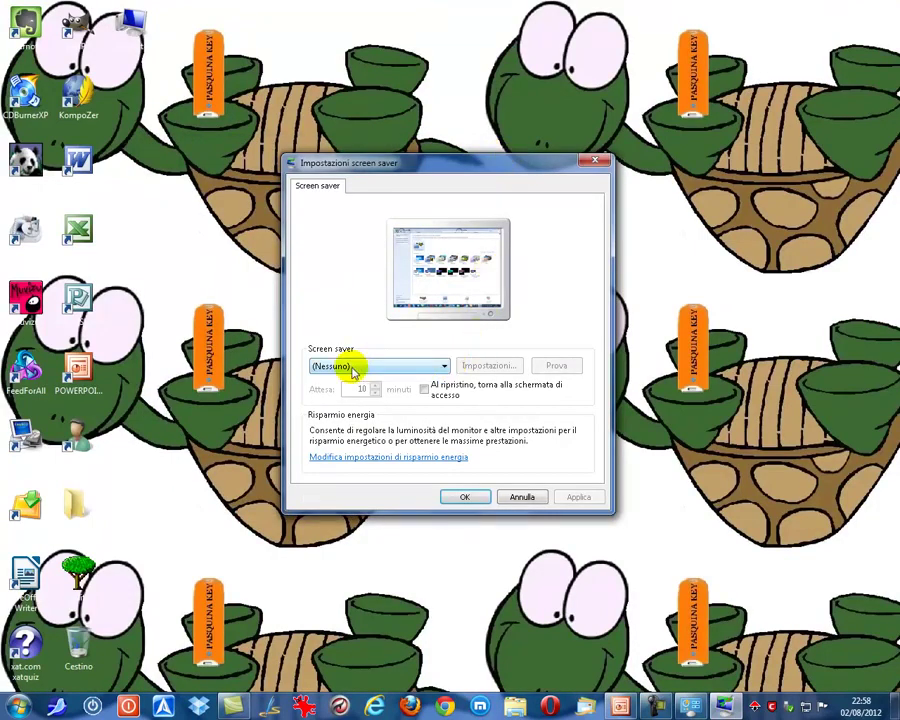
click(443, 368)
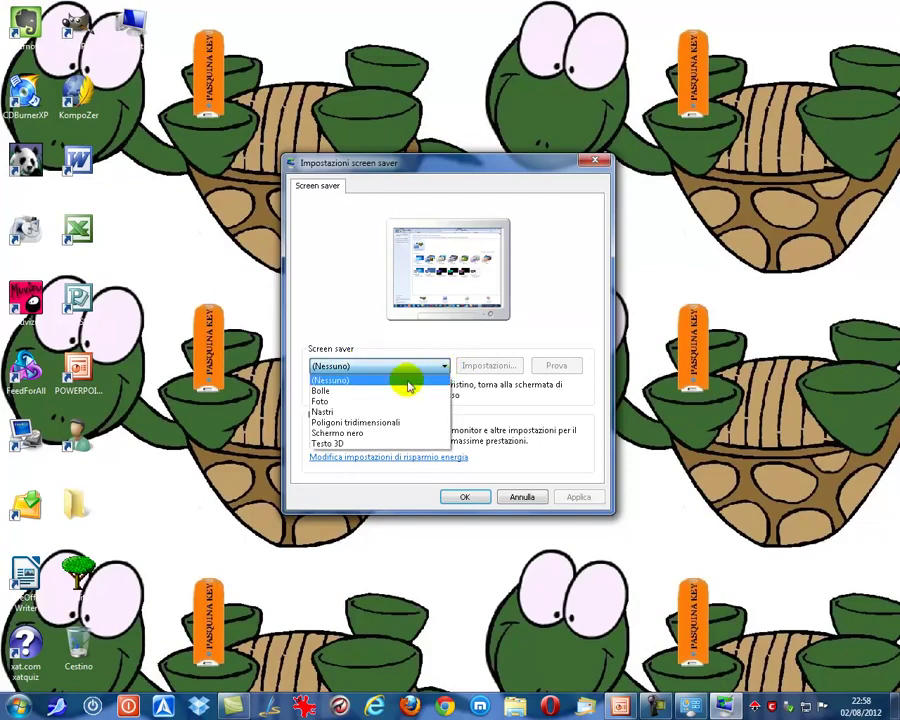
click(400, 392)
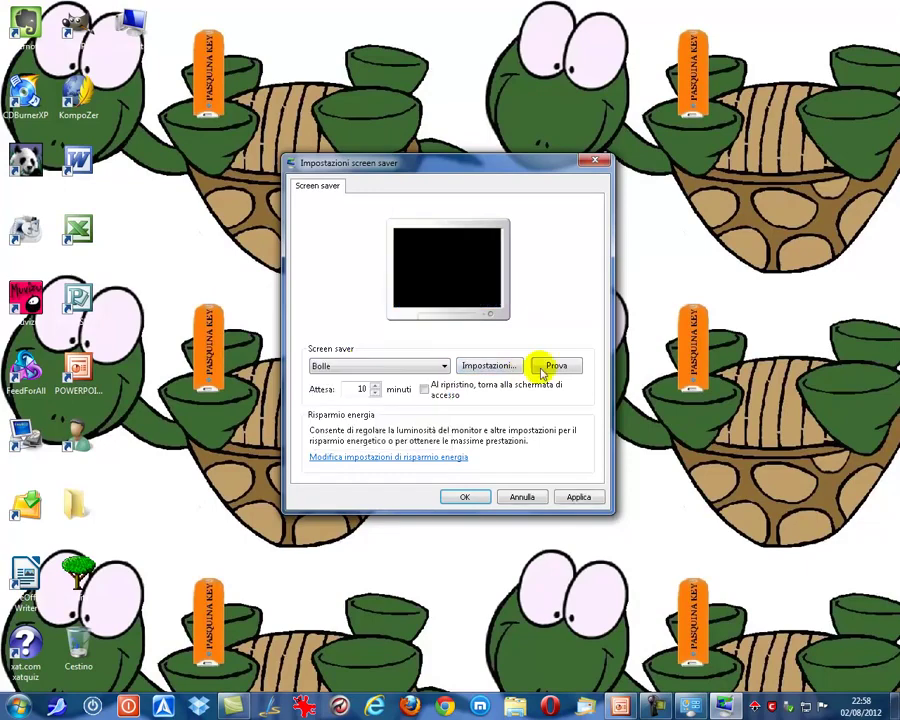
click(554, 366)
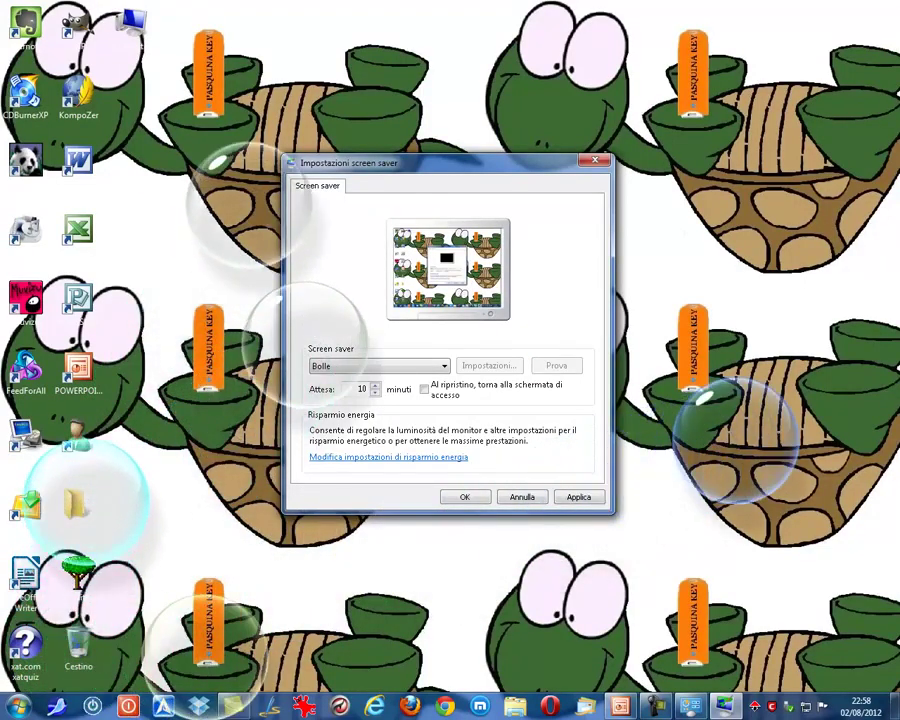
- Choose the Nastri screen saver and preview it full screen
scroll(440, 366, down, 1)
click(445, 366)
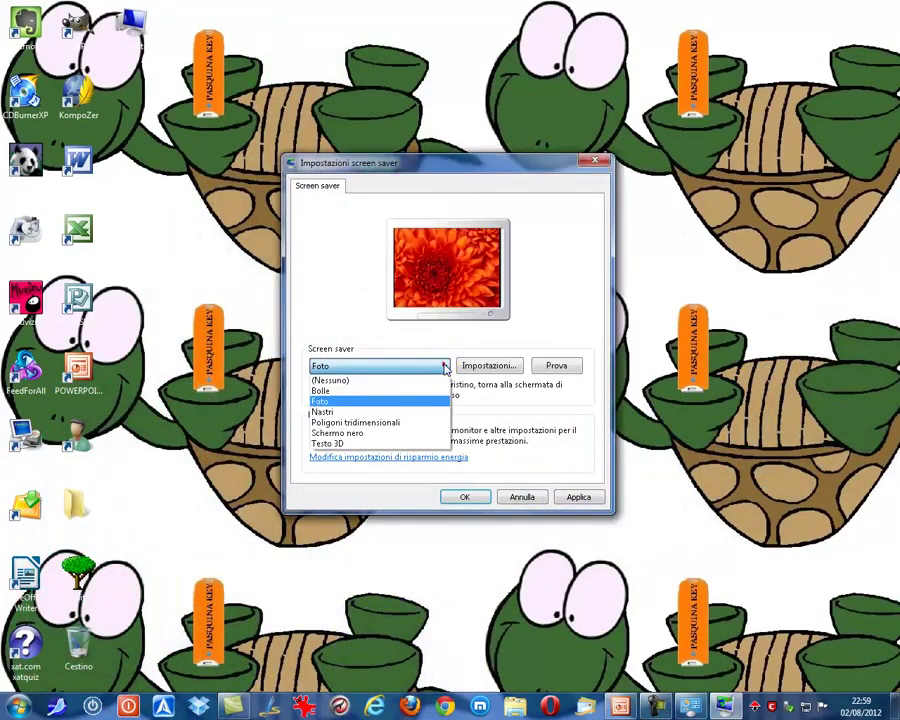
click(370, 412)
click(575, 366)
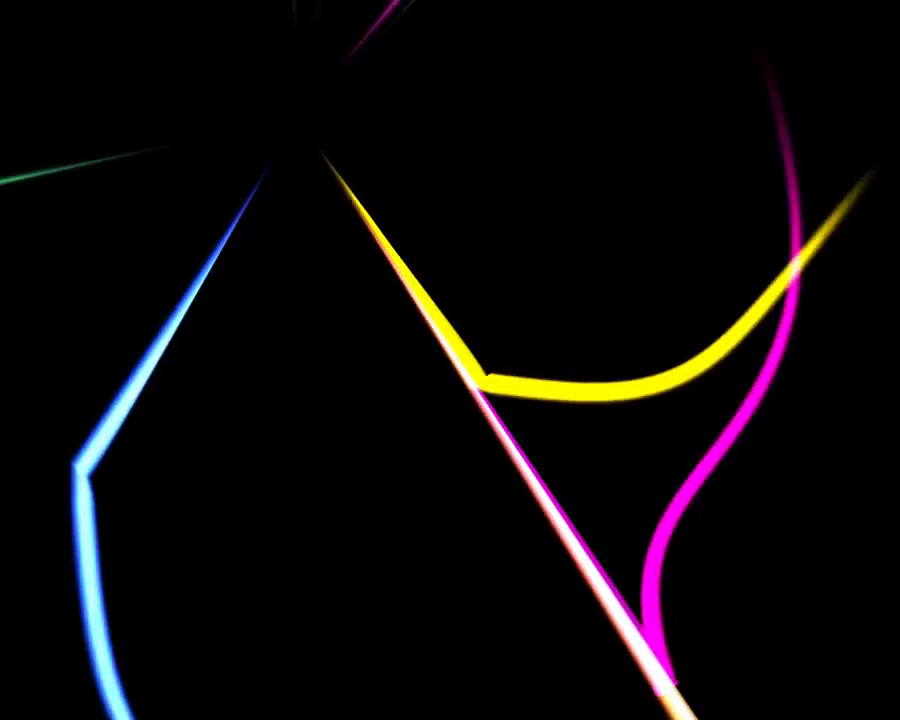
mouse_move(408, 366)
- Choose the Testo 3D screen saver and set its custom text to "Guida al Computer"
click(437, 368)
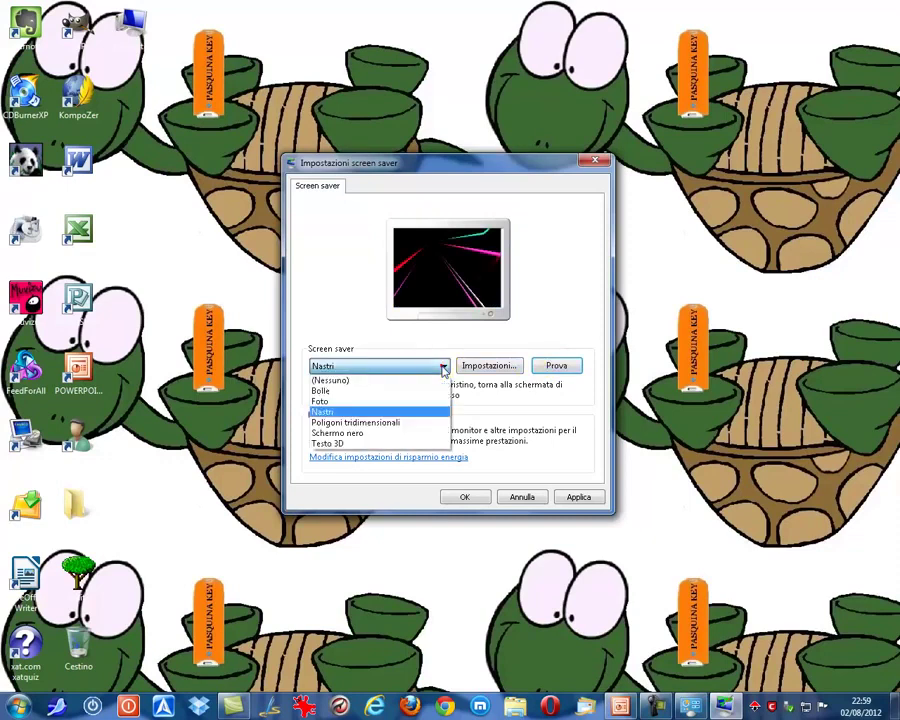
click(370, 444)
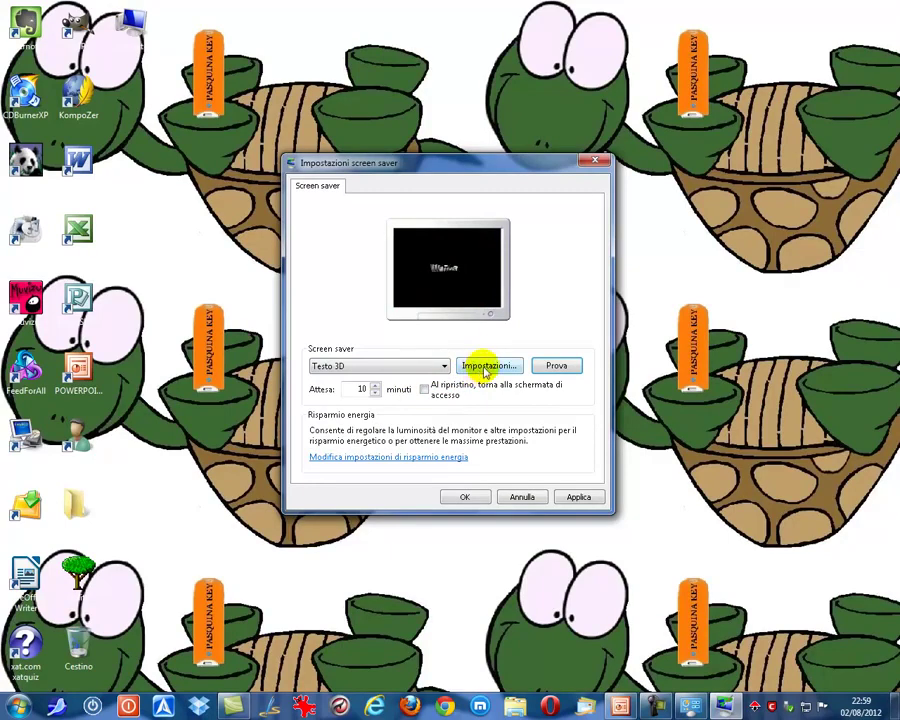
click(487, 368)
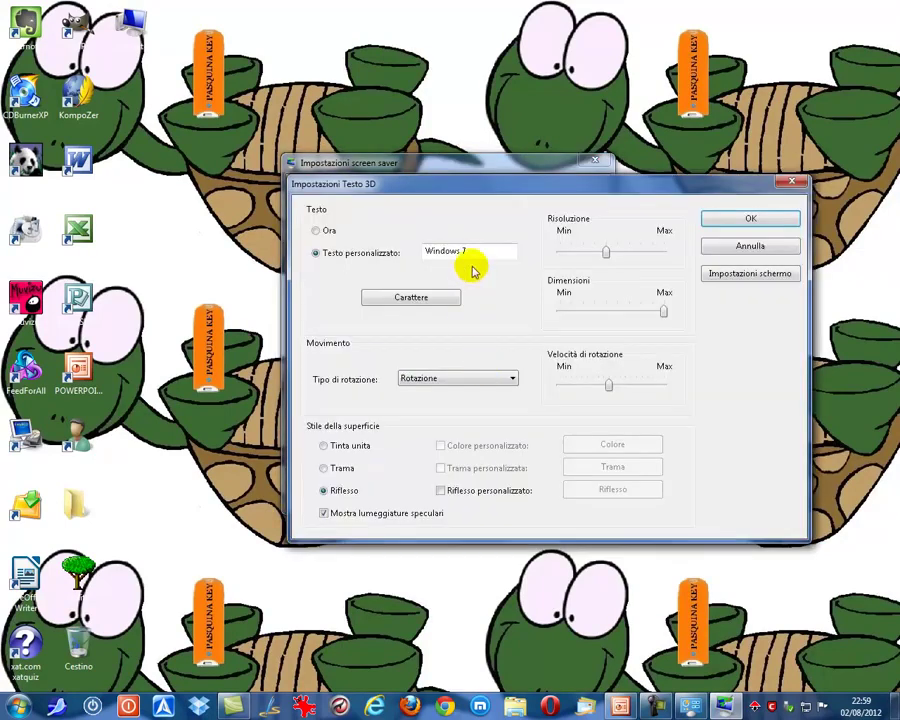
drag(474, 251, 147, 253)
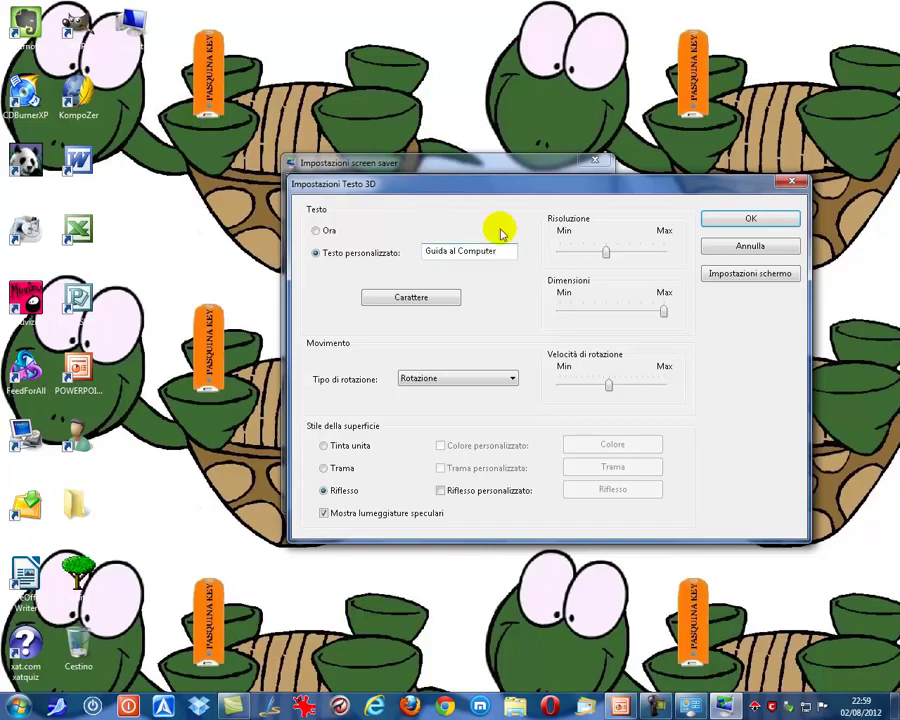
- Slightly lower the 3D text's resolution and size, raise its rotation speed, set the rotation type to Fuori asse, and preview it full screen
drag(605, 251, 597, 251)
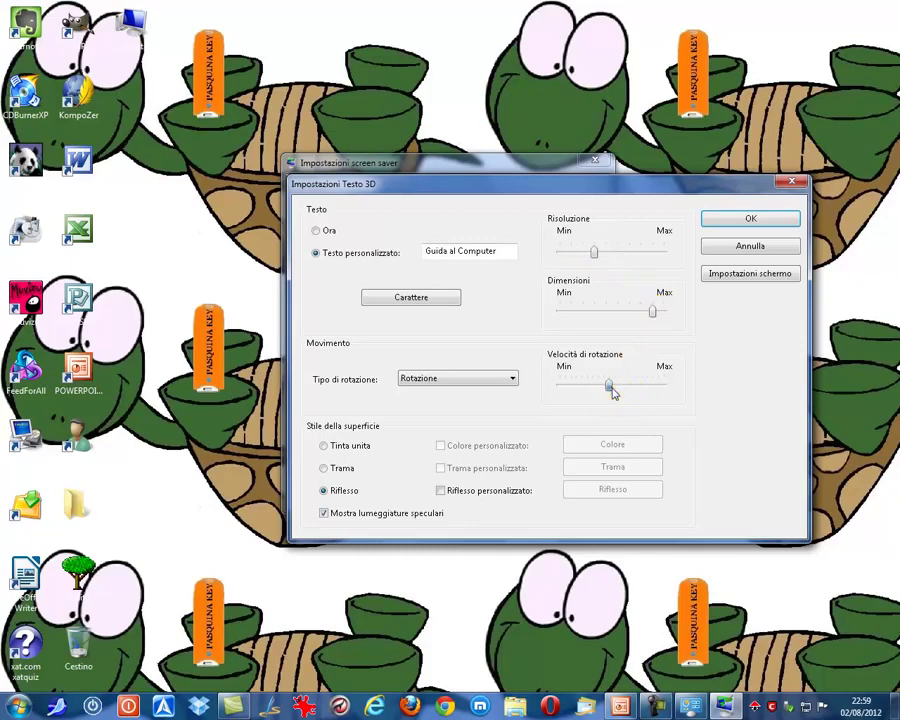
click(511, 378)
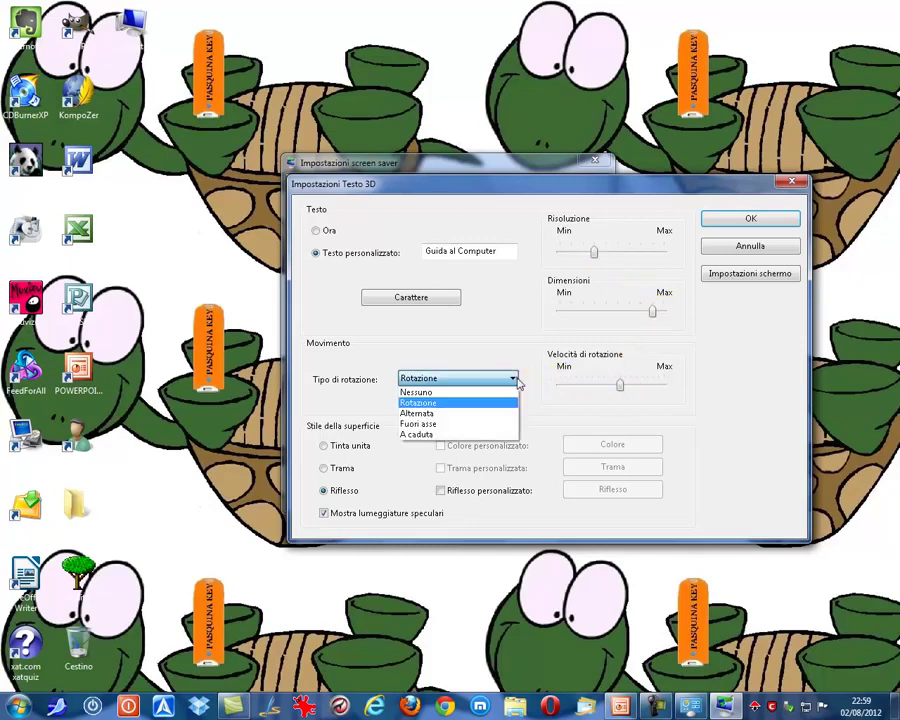
drag(440, 392, 480, 422)
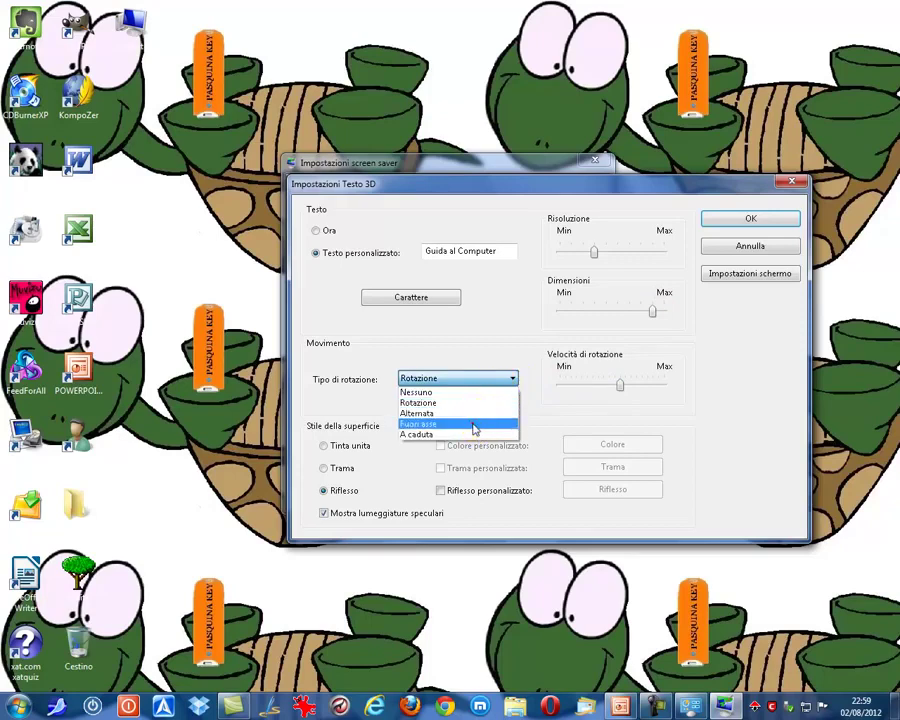
click(473, 425)
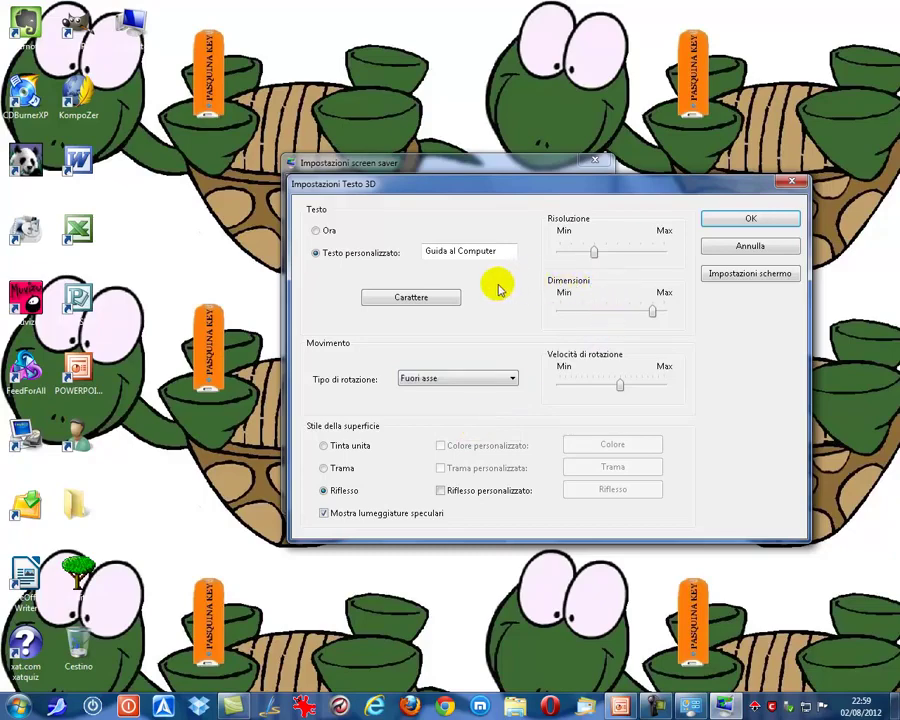
click(771, 228)
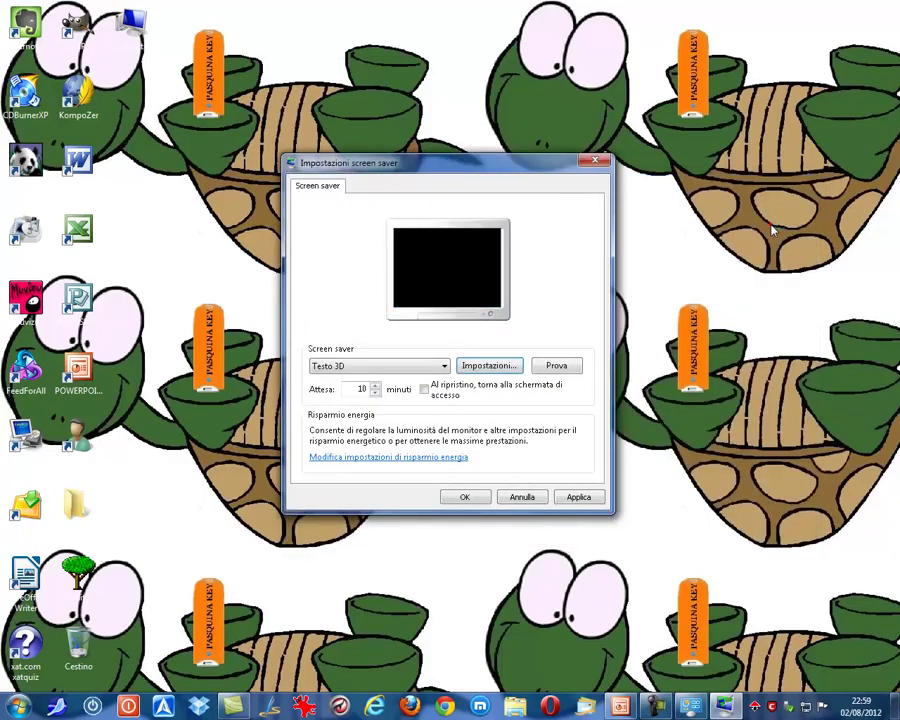
click(556, 372)
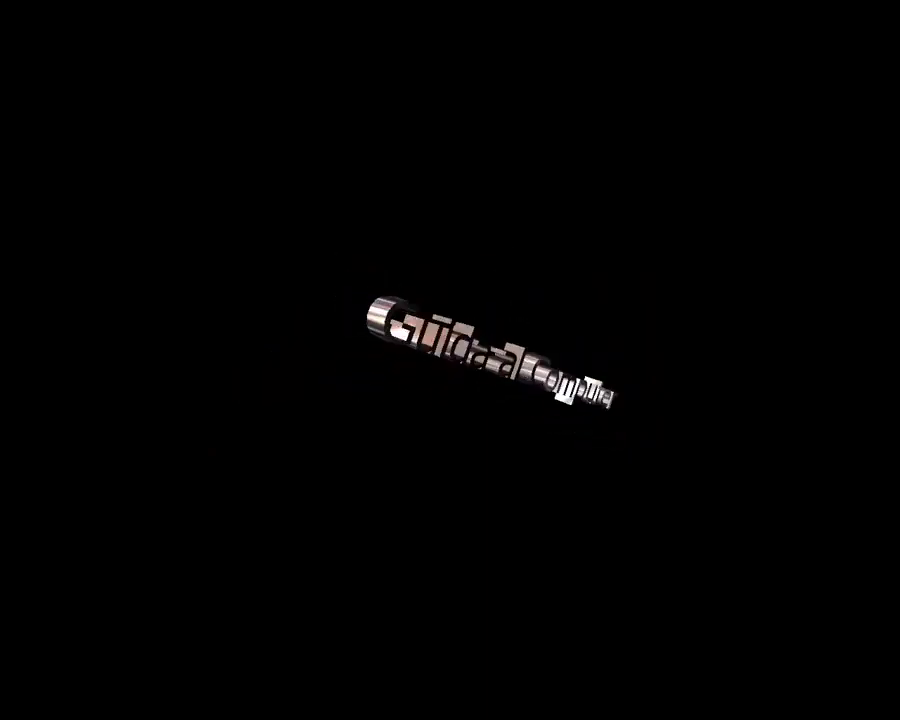
mouse_move(554, 364)
- Adjust the screen saver's waiting time in minutes and save the screen saver settings
click(376, 393)
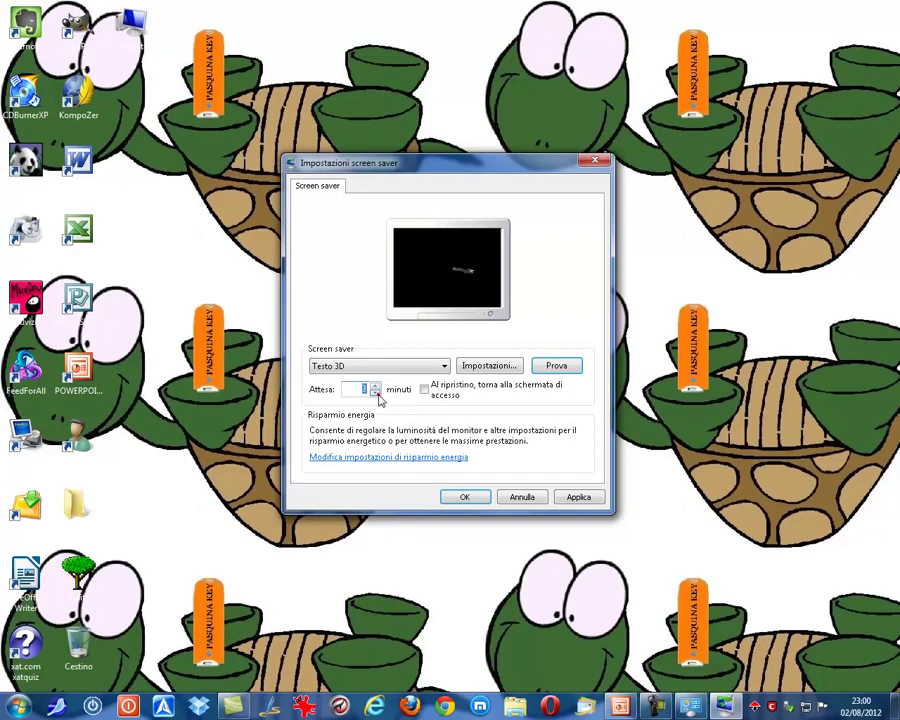
click(375, 392)
click(374, 386)
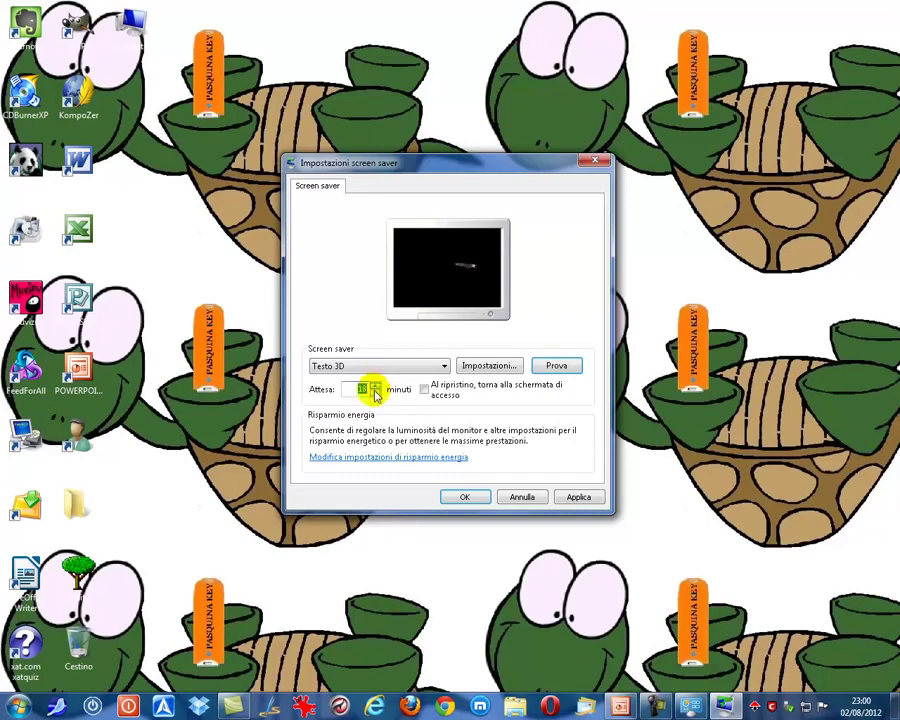
click(465, 497)
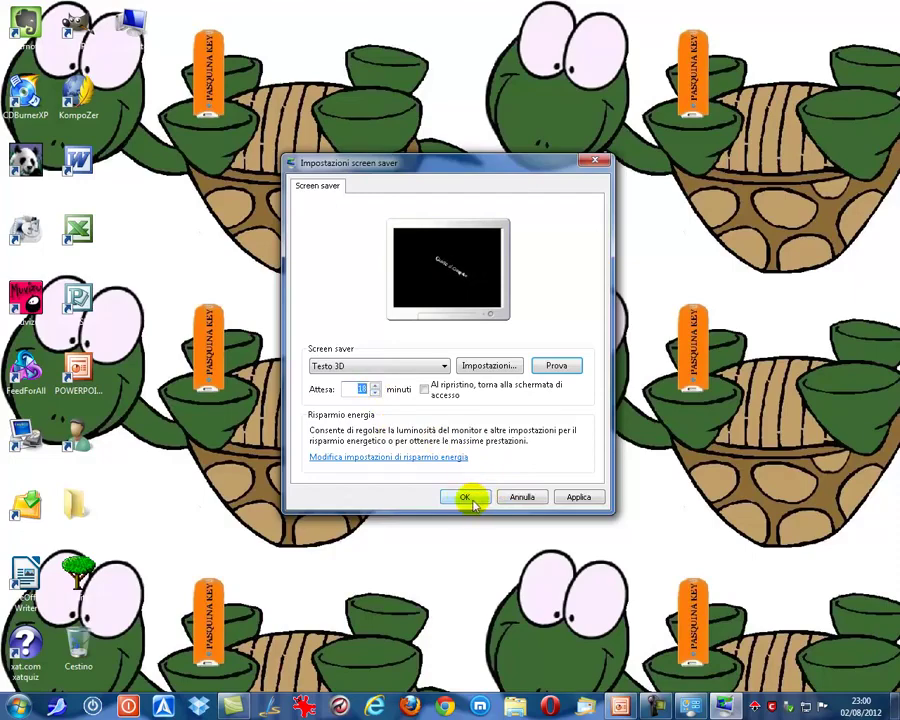
click(465, 497)
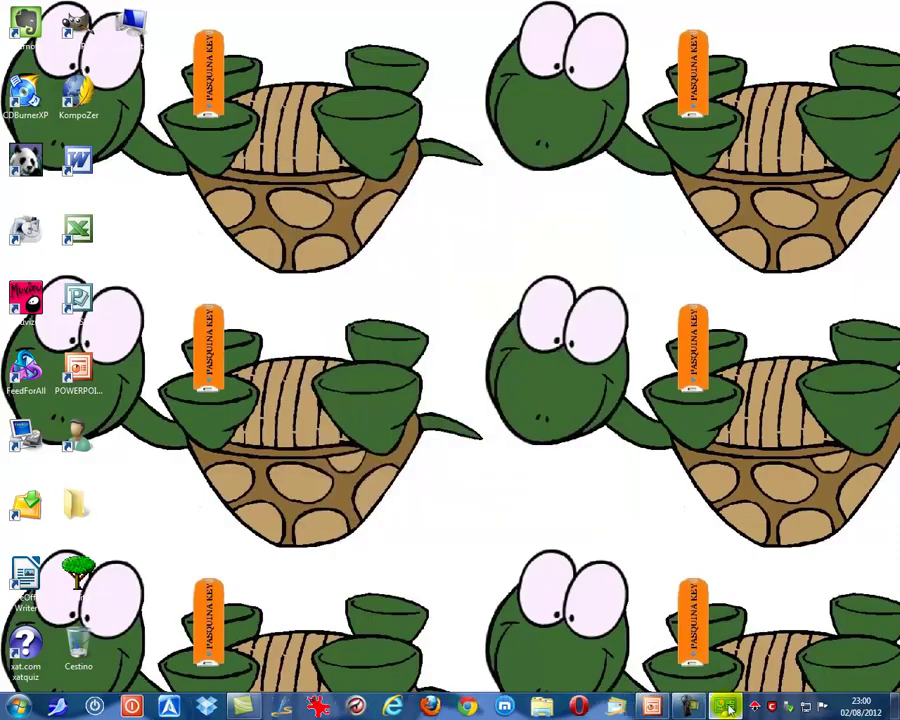